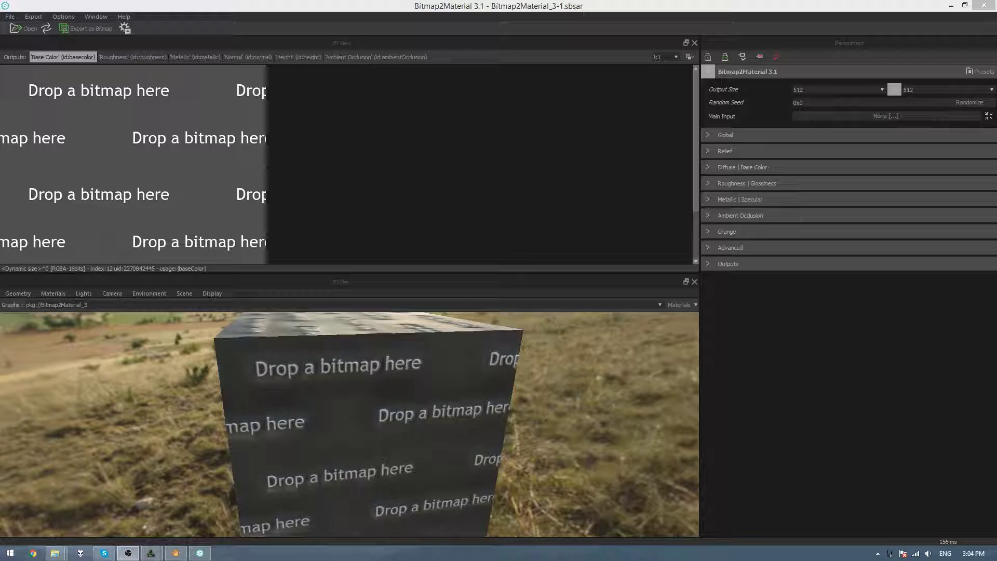
- Turn off the Roughness, Metallic and Height outputs and turn on Glossiness
left_click(869, 376)
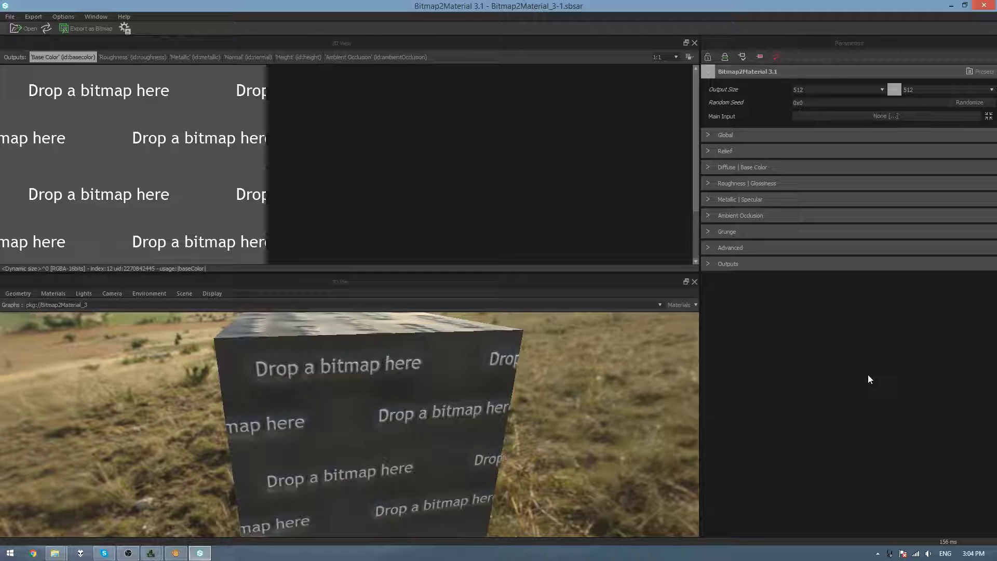
left_click(708, 264)
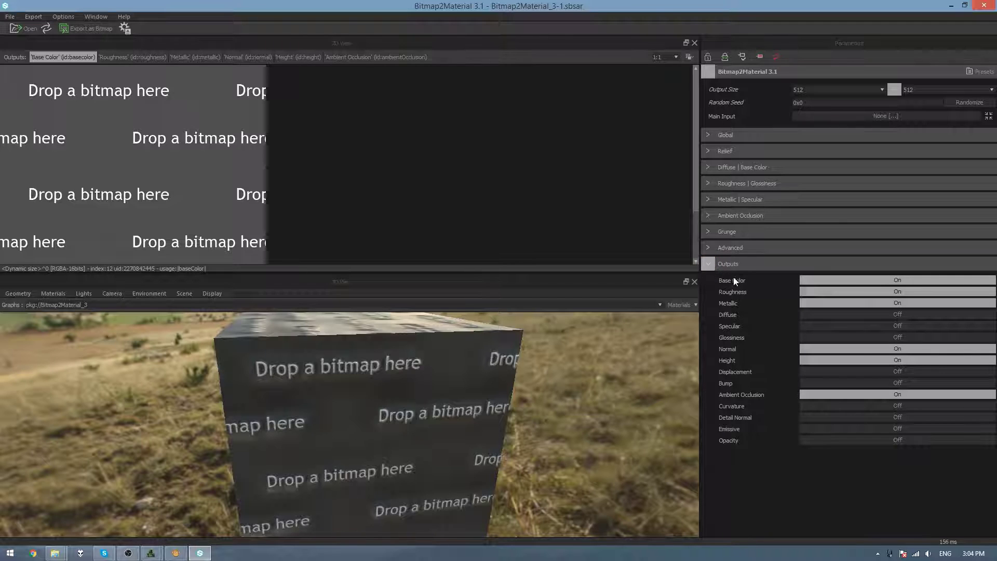
left_click(827, 292)
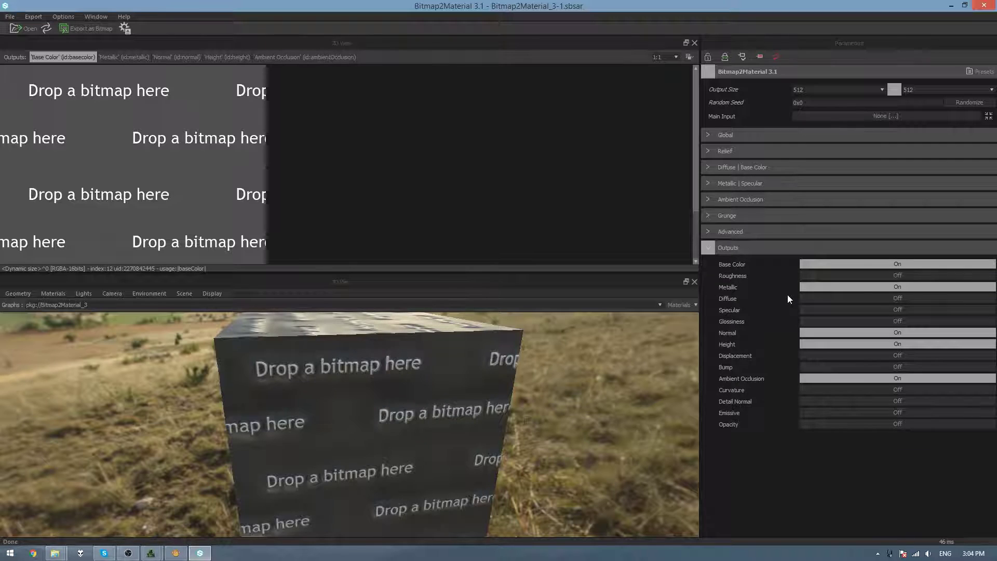
left_click(816, 289)
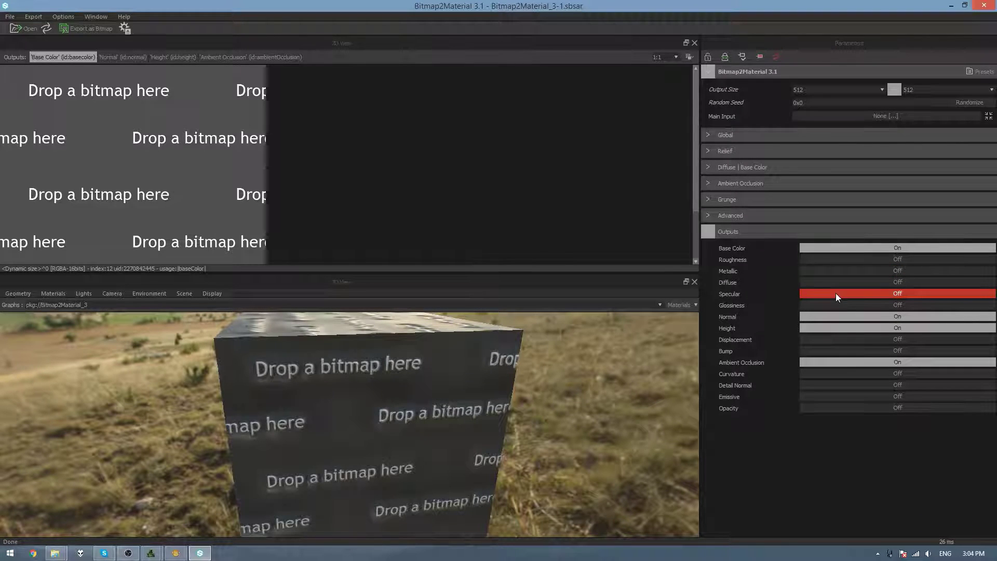
left_click(830, 305)
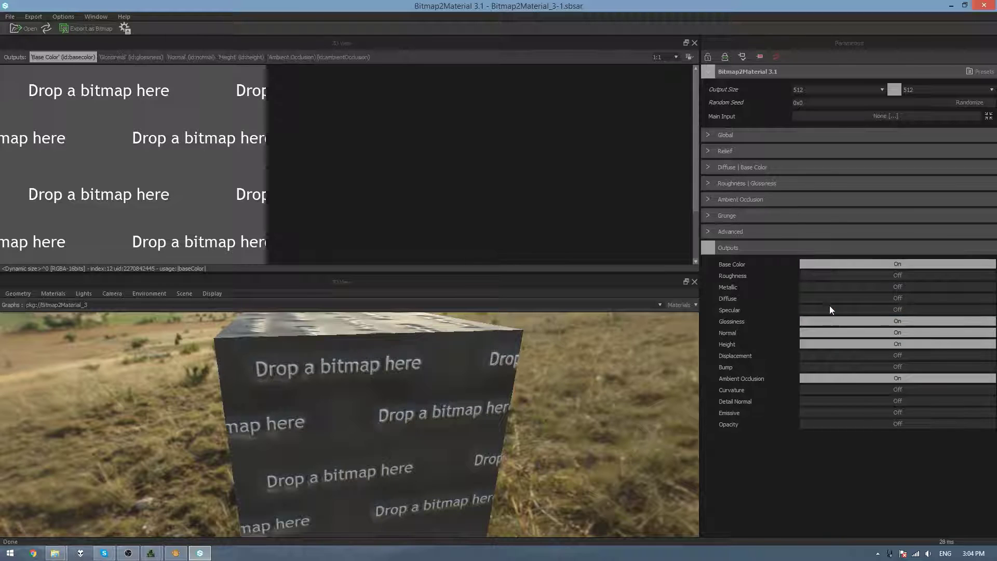
left_click(818, 346)
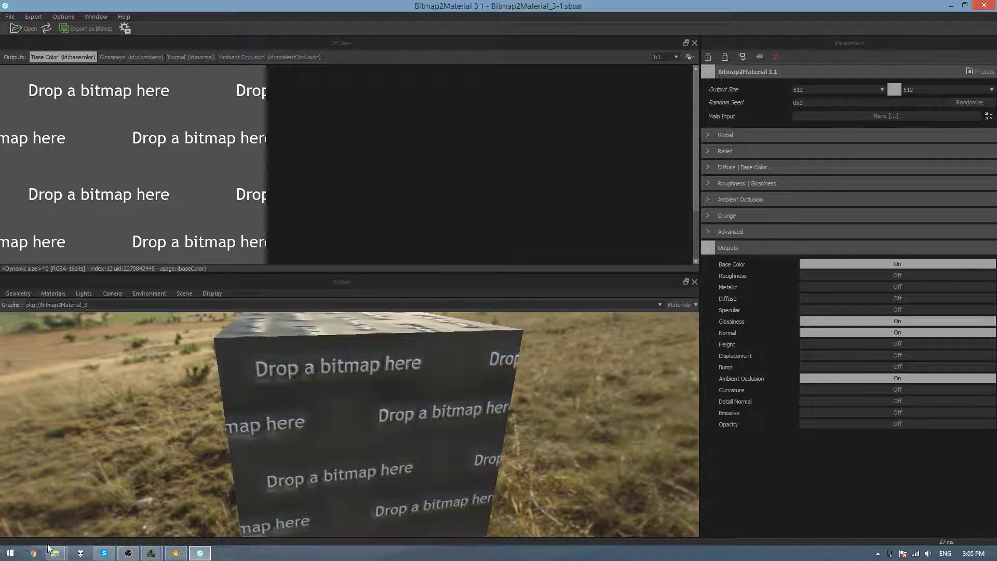
- Load body_c.tga from the ballista folder as the 'Main Input'
mouse_move(52, 550)
left_click(67, 496)
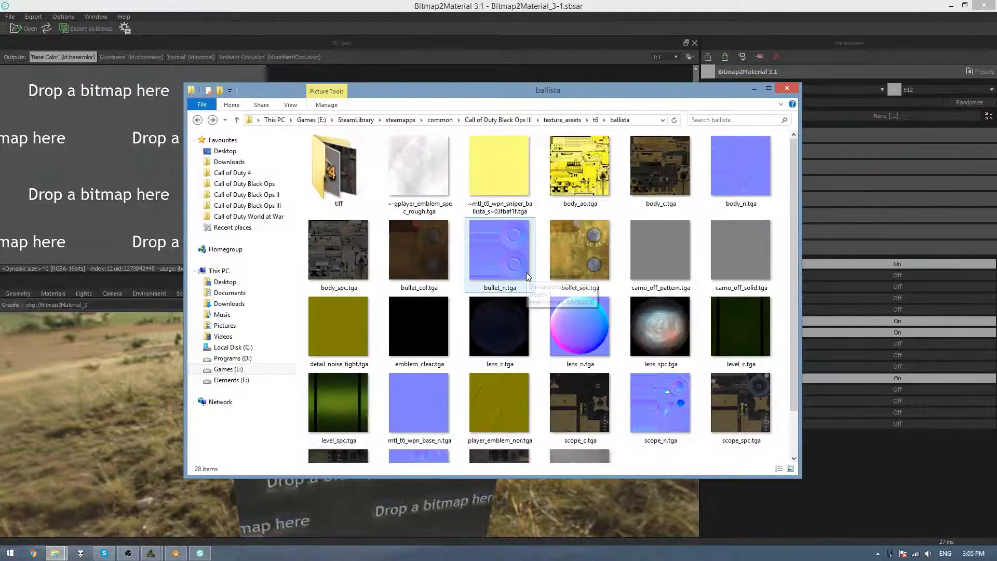
left_click(651, 186)
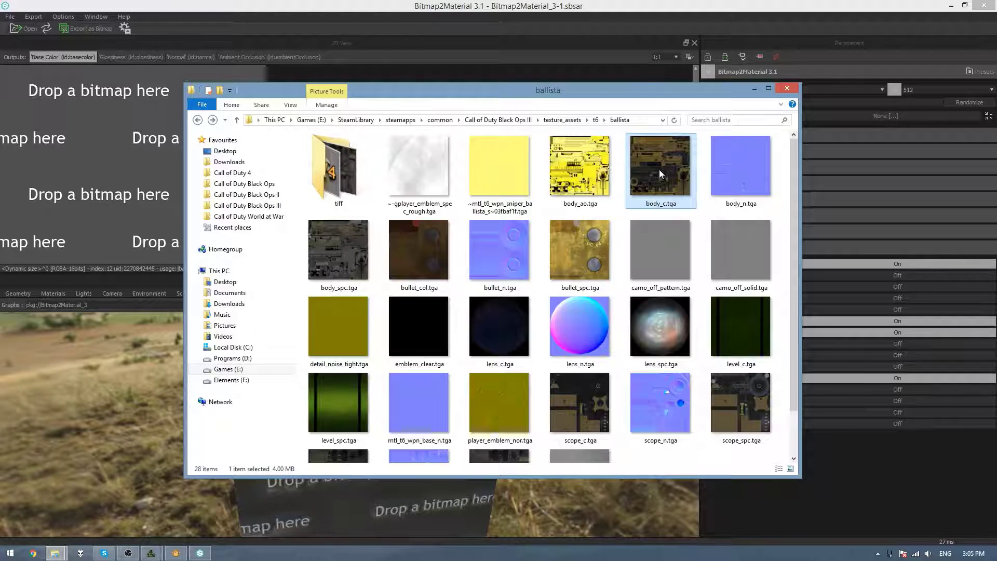
left_click_drag(659, 170, 73, 196)
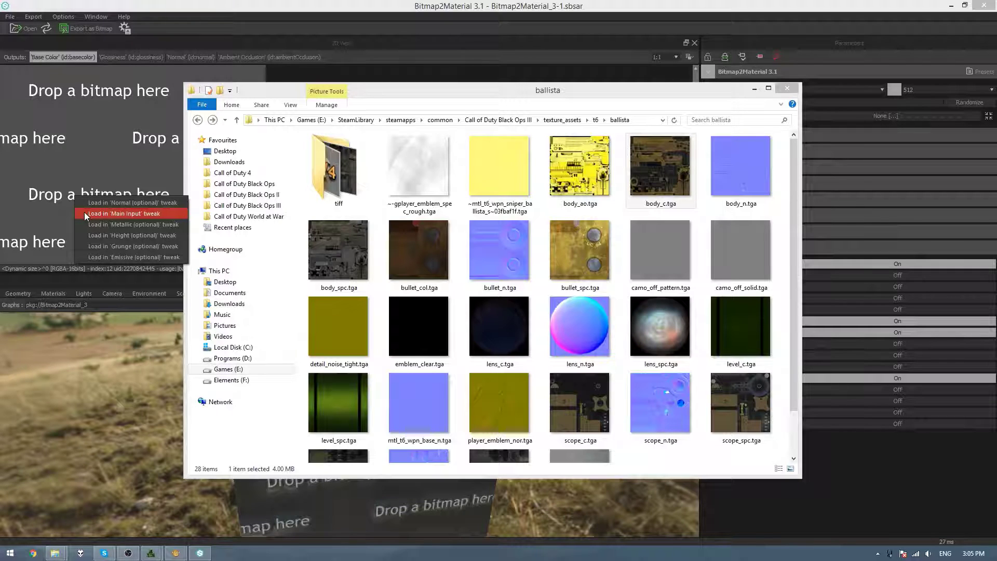
left_click(86, 214)
- Preview the Glossiness, then Normal, then Ambient Occlusion maps generated from body_c.tga
left_click(266, 4)
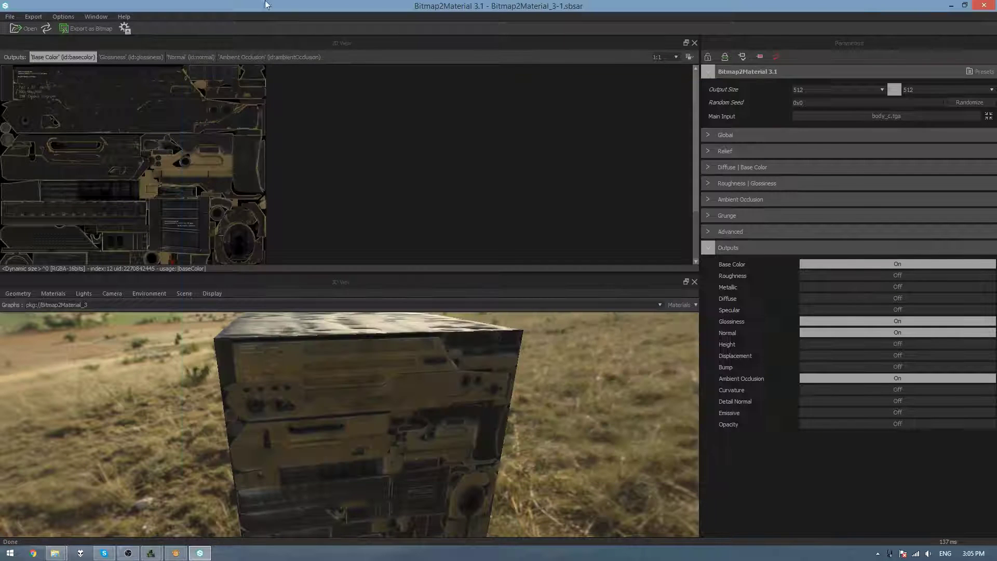
left_click_drag(317, 428, 326, 380)
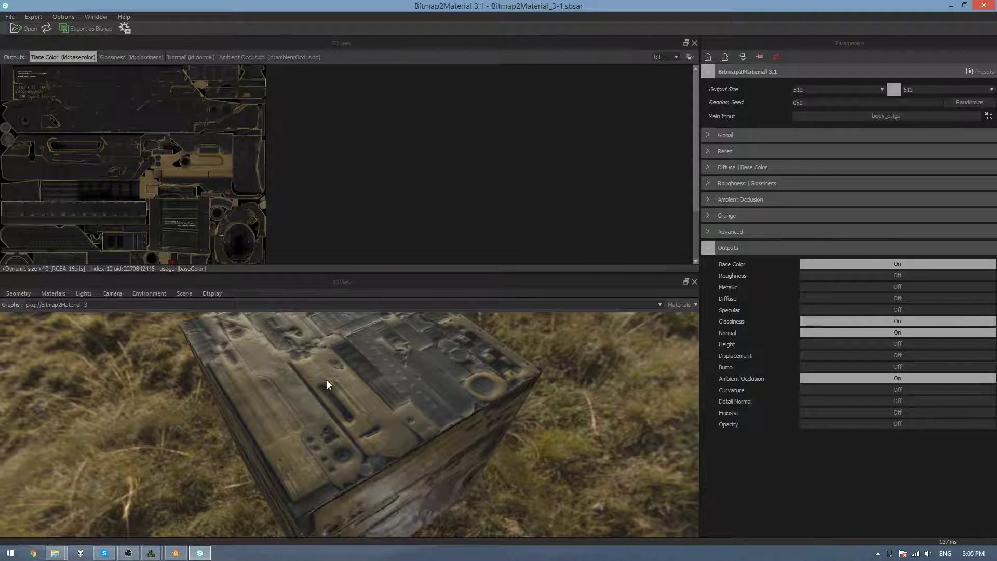
left_click(129, 56)
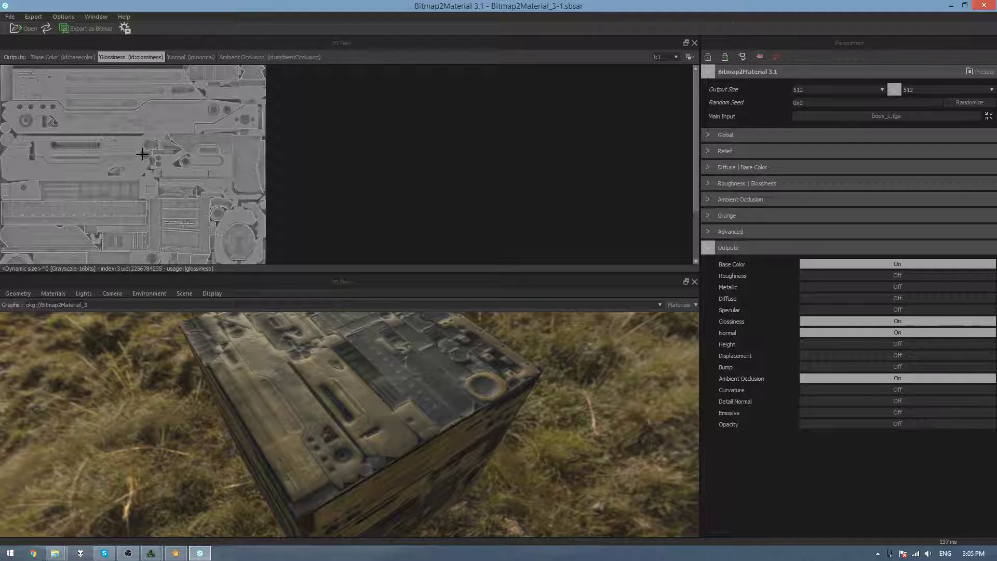
left_click(191, 58)
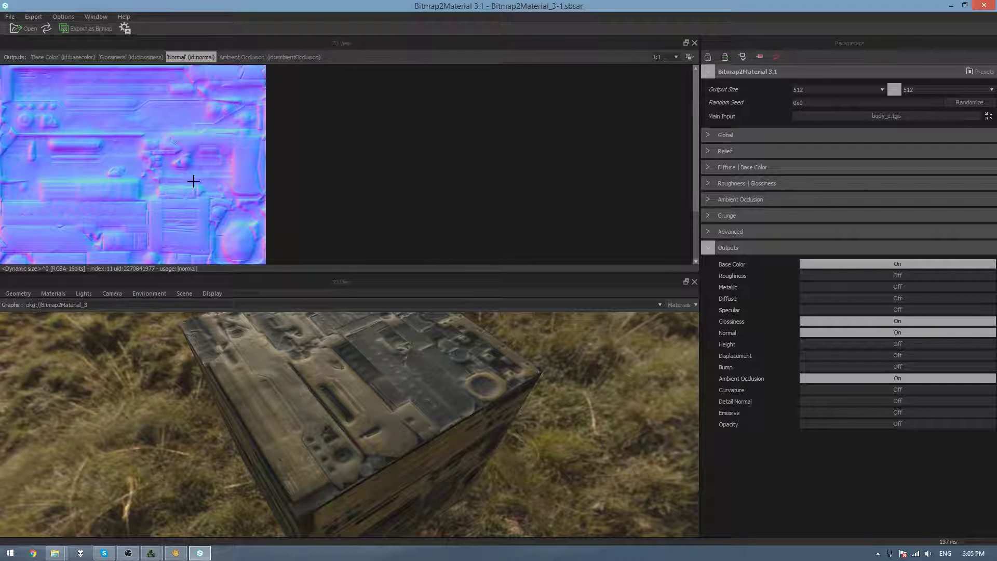
left_click(265, 58)
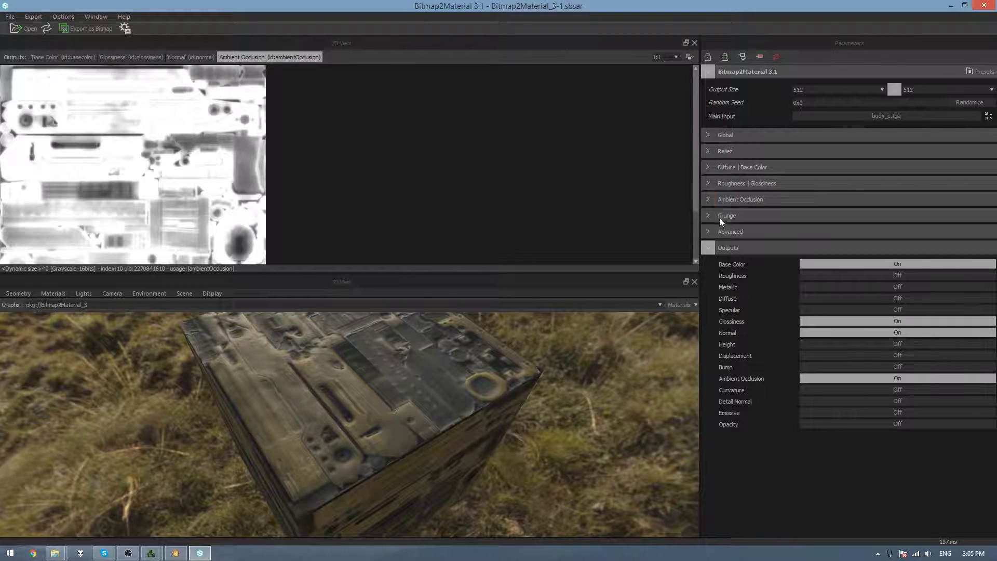
- Raise the Ambient Occlusion AO Levels Y from 0.500 to 1.000
left_click(708, 201)
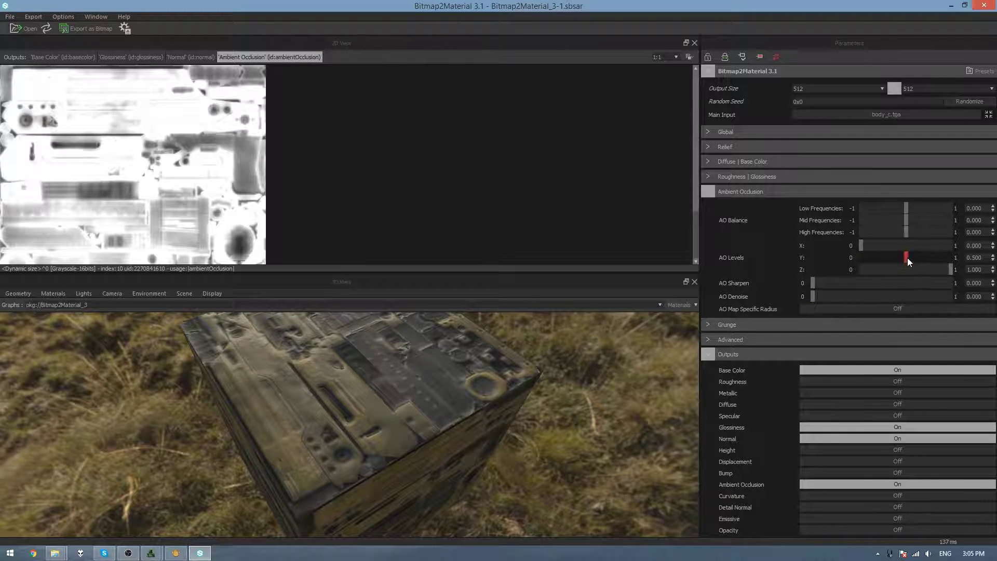
left_click_drag(908, 258, 957, 257)
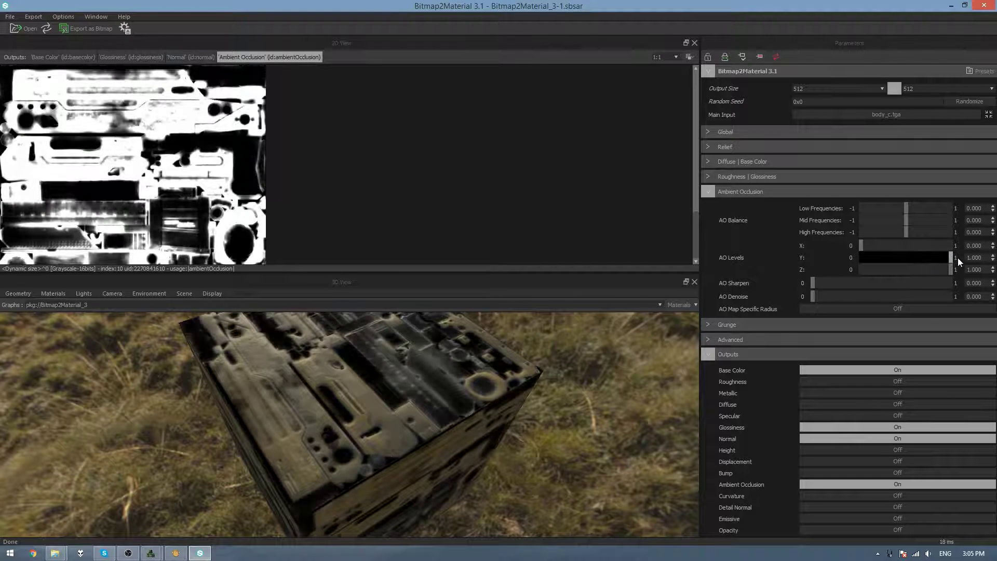
left_click(706, 166)
- Show the Normal map with the Relief settings expanded
left_click(174, 58)
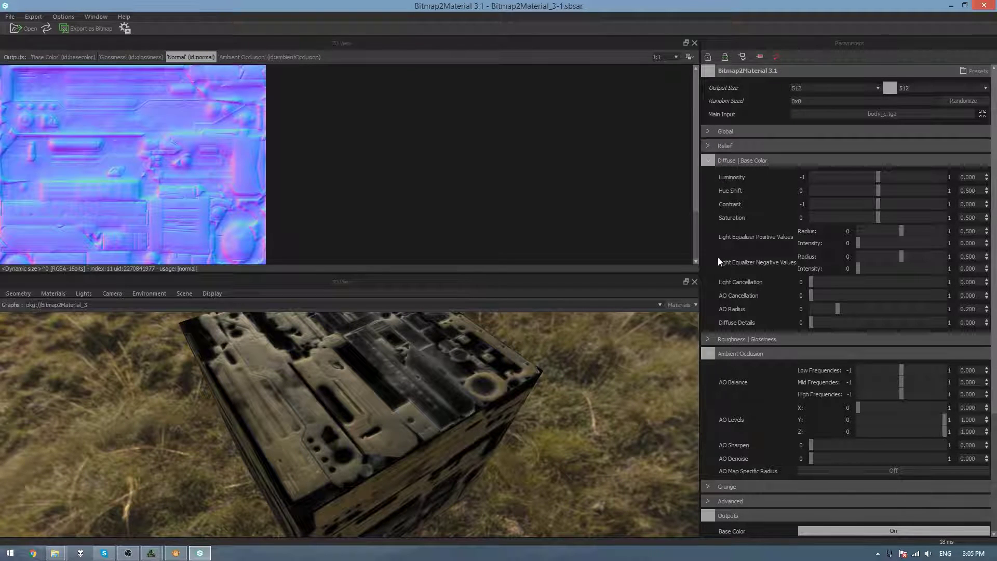
left_click(710, 146)
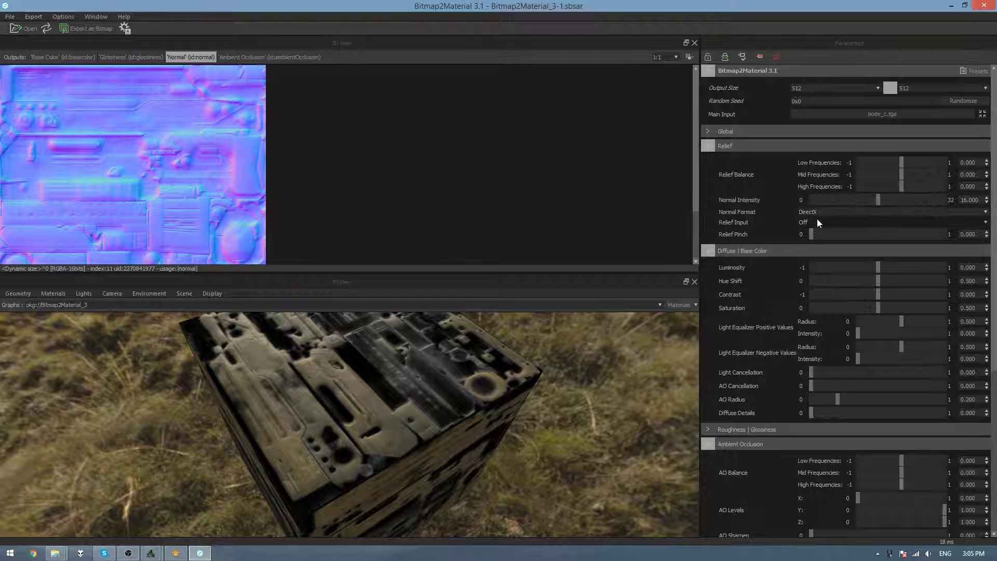
key("alt+Tab")
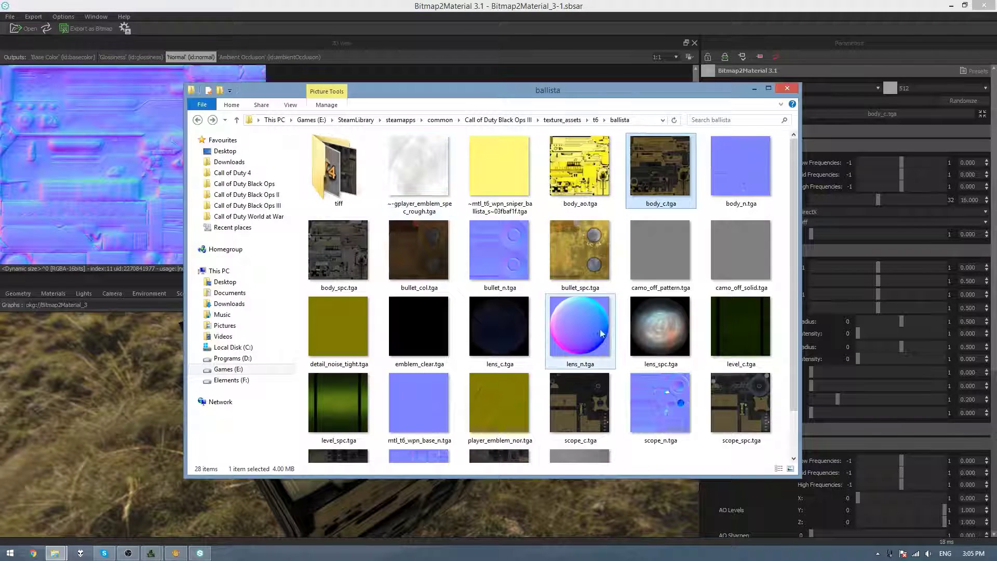
- Load body_n.tga as the 'Normal (optional)' input
left_click_drag(738, 173, 82, 154)
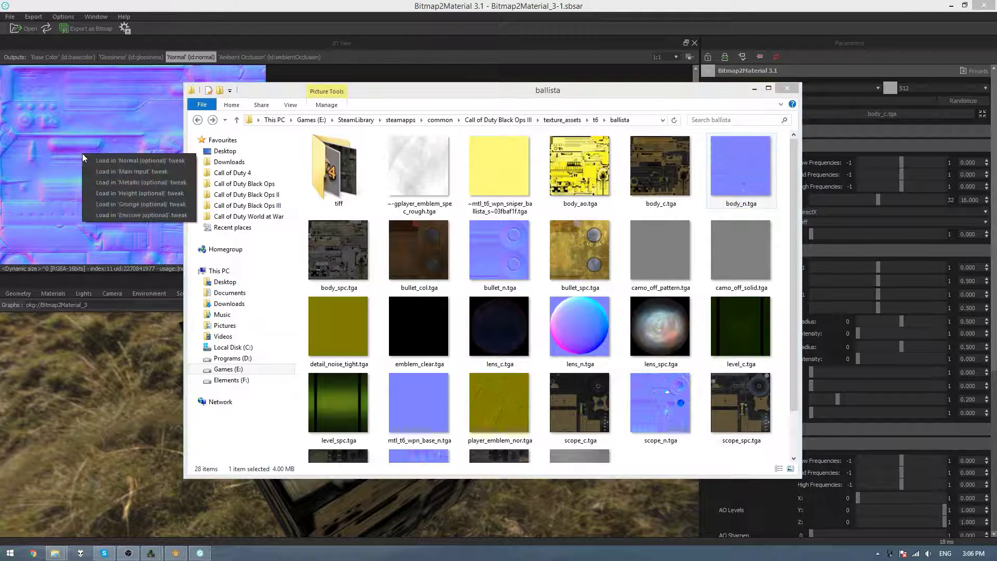
left_click(129, 160)
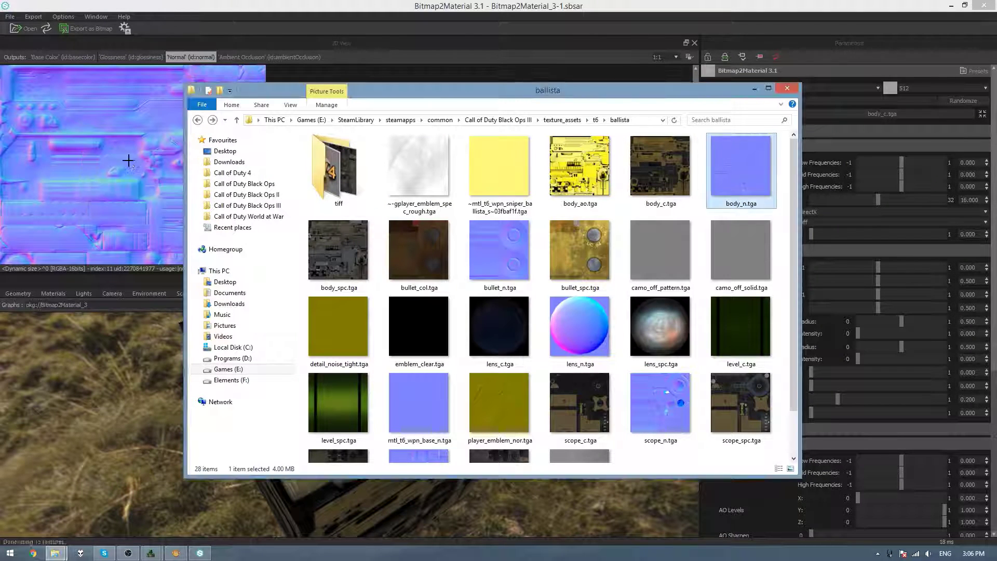
left_click(395, 49)
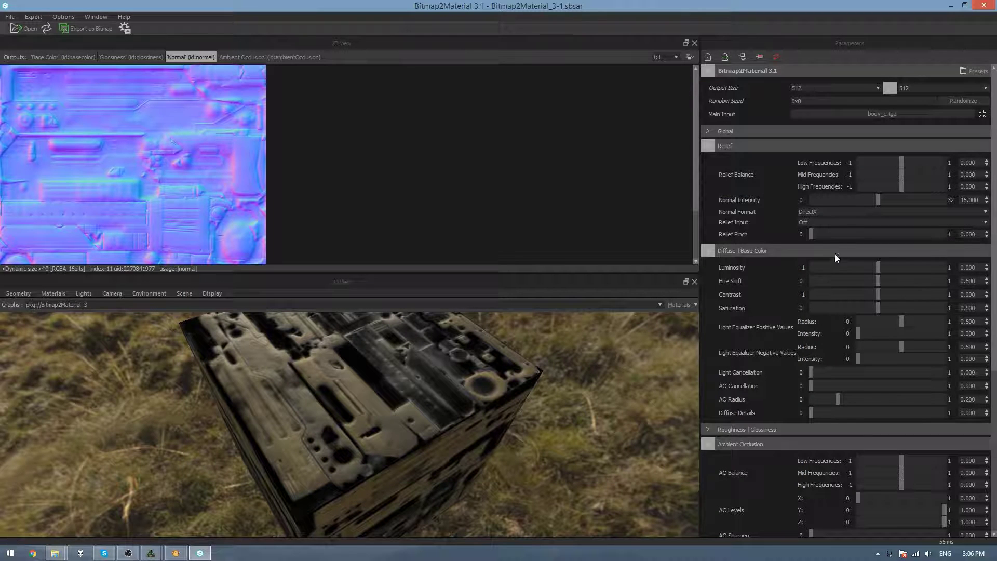
- Set Relief Input to From Normal input, with Relief Input Opacity at 0.226
left_click(806, 222)
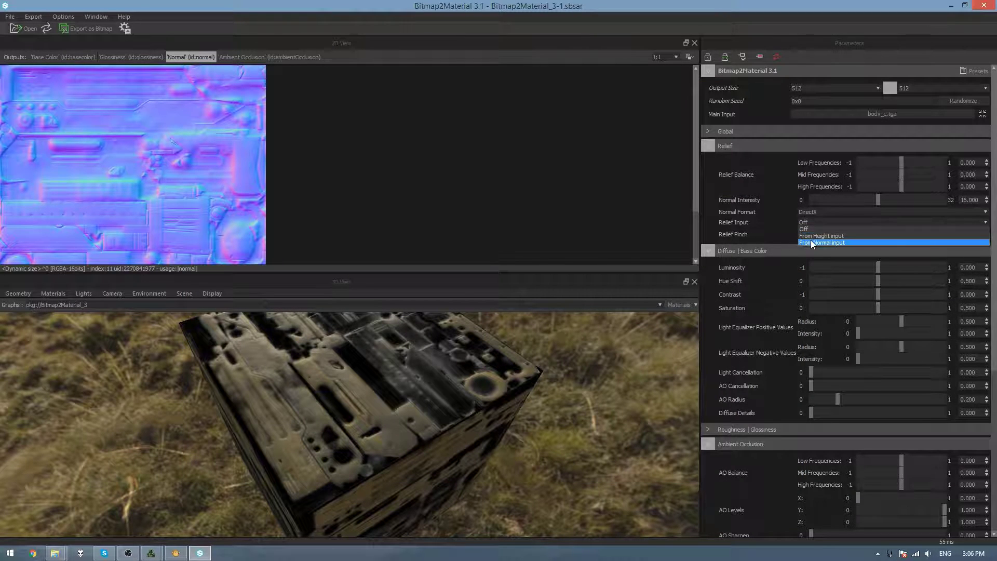
left_click(811, 242)
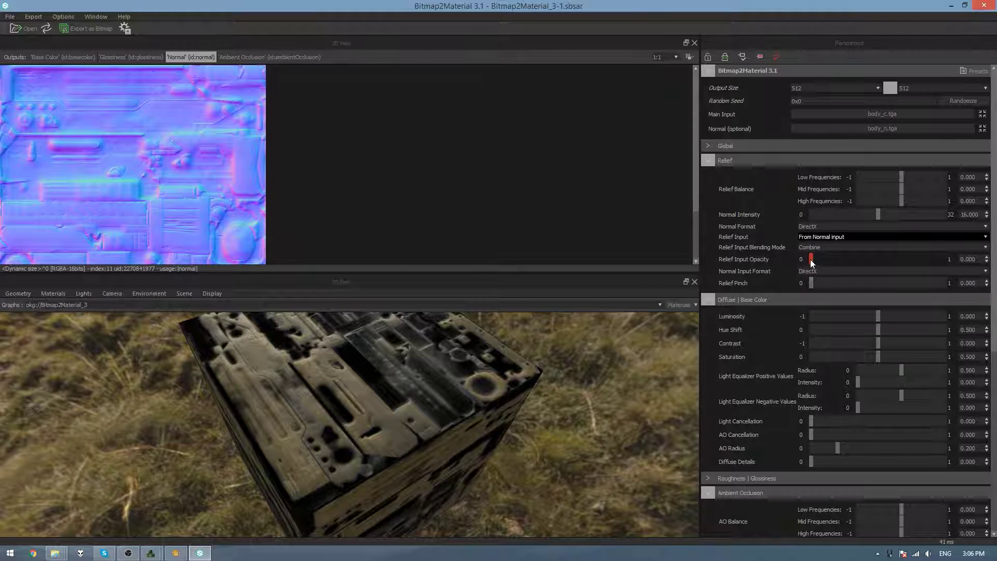
left_click_drag(811, 263, 971, 267)
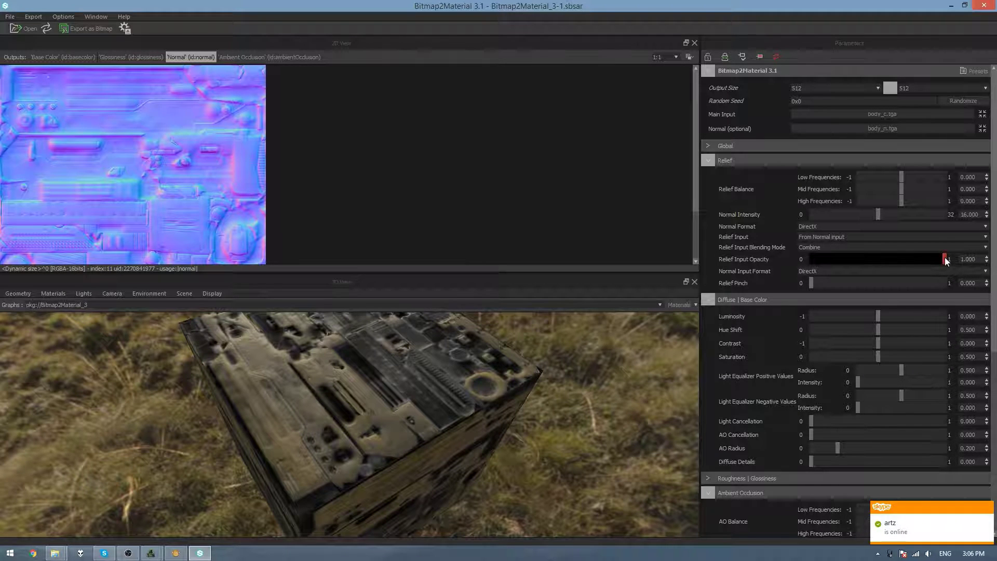
left_click_drag(947, 261, 842, 257)
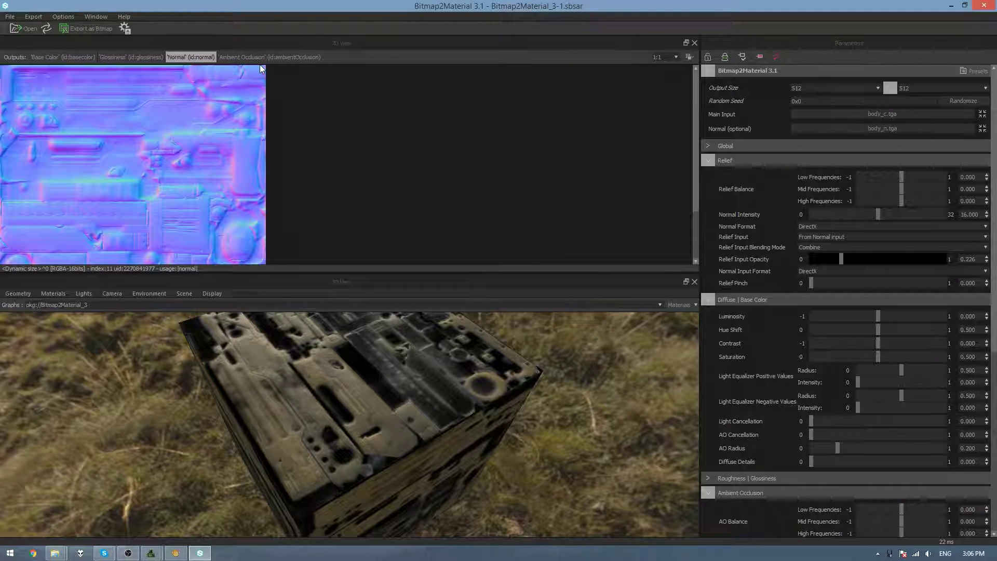
- Show the Glossiness map and expand the Roughness | Glossiness settings
left_click(127, 58)
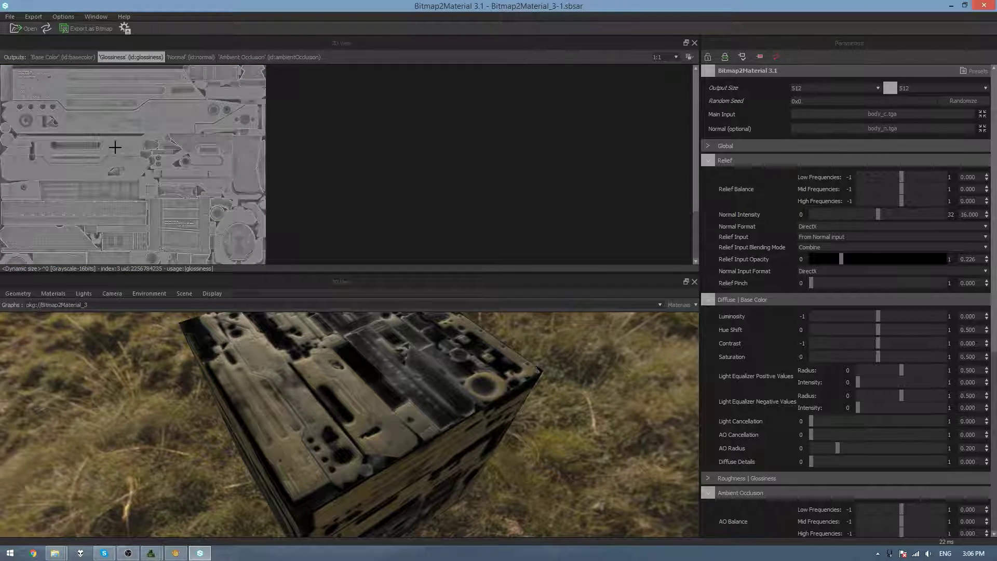
scroll(769, 343, "down", 4)
left_click(708, 350)
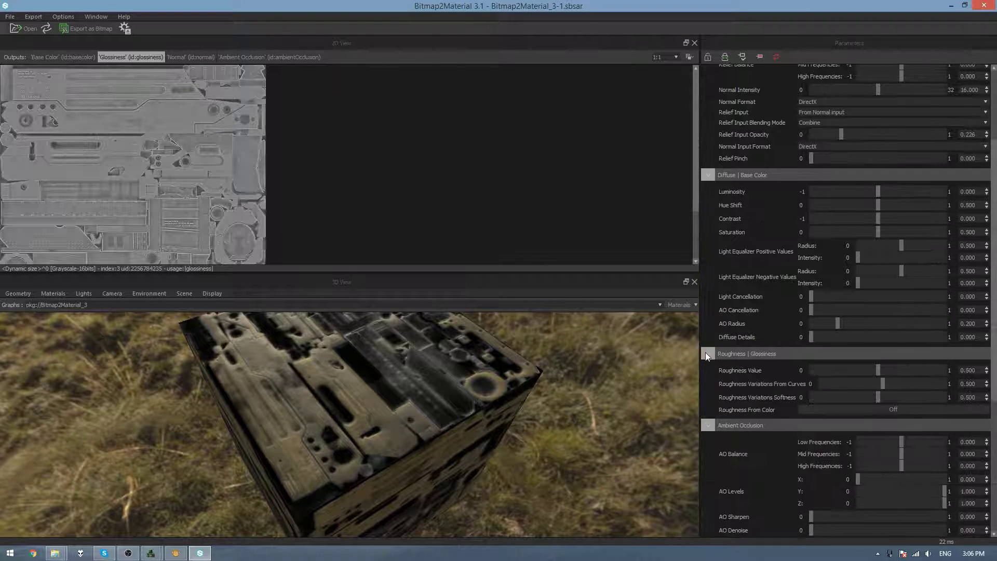
scroll(722, 353, "down", 2)
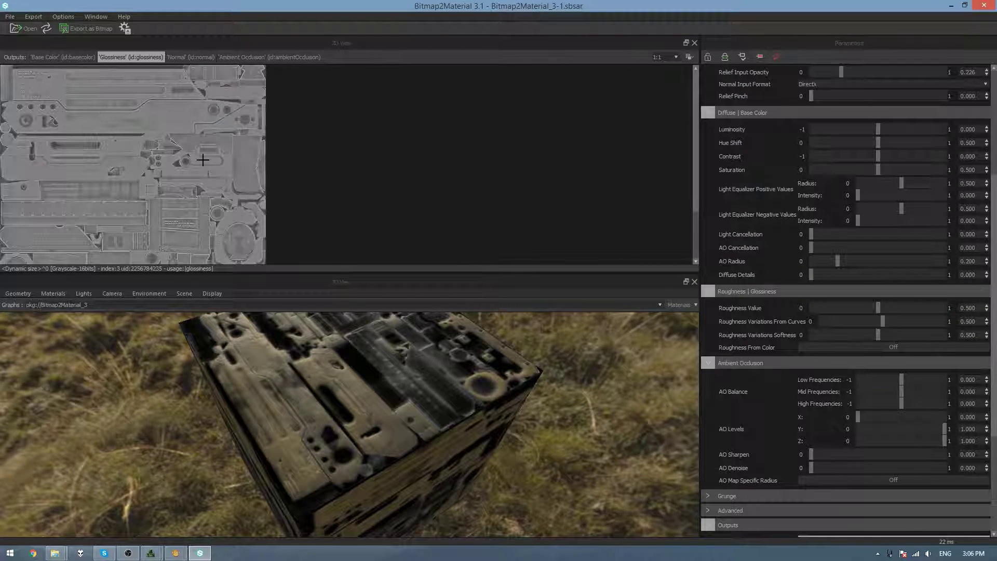
scroll(784, 170, "up", 5)
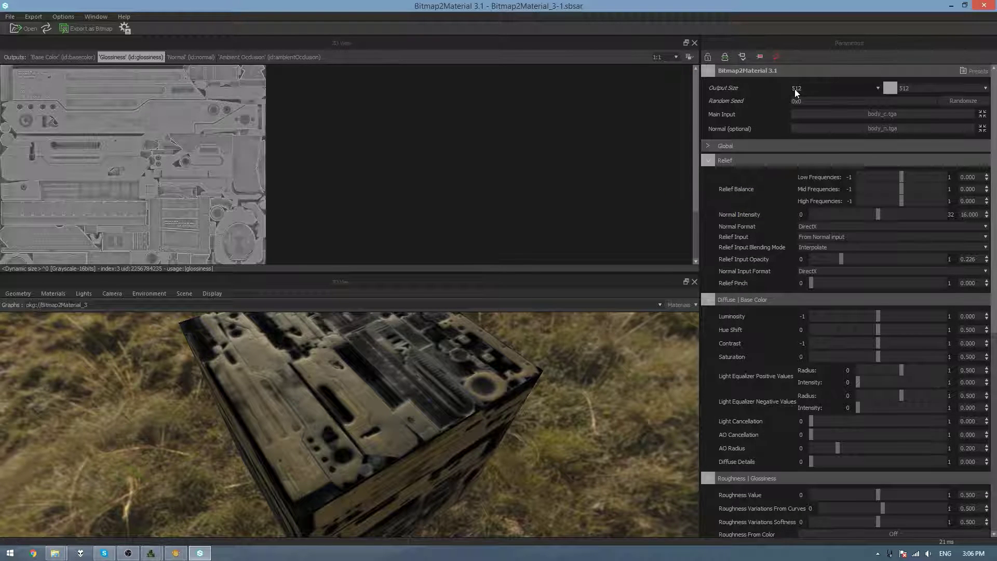
key("alt+Tab")
- Inspect body_c.tga's file properties on the Details tab
right_click(670, 169)
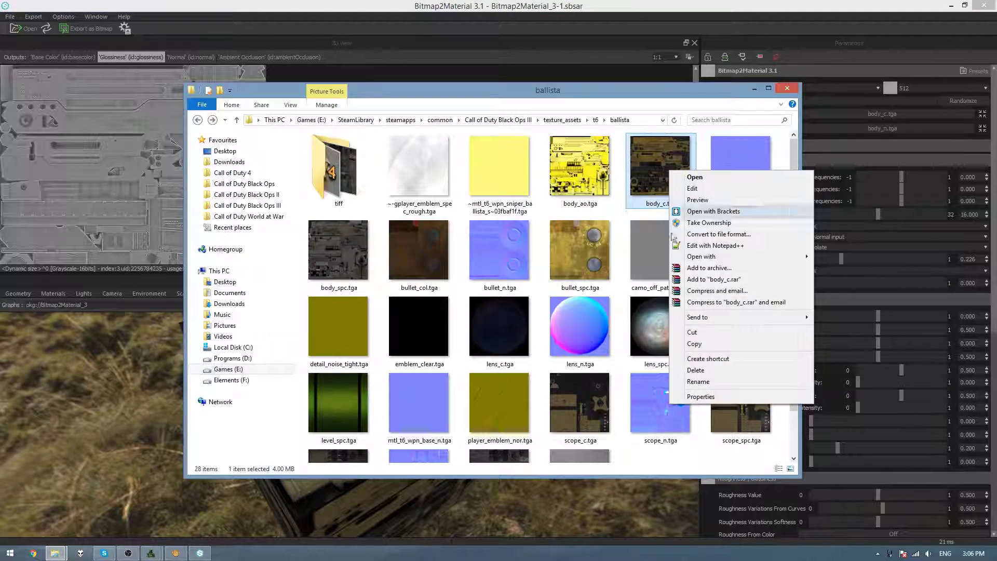
left_click(716, 401)
left_click(727, 196)
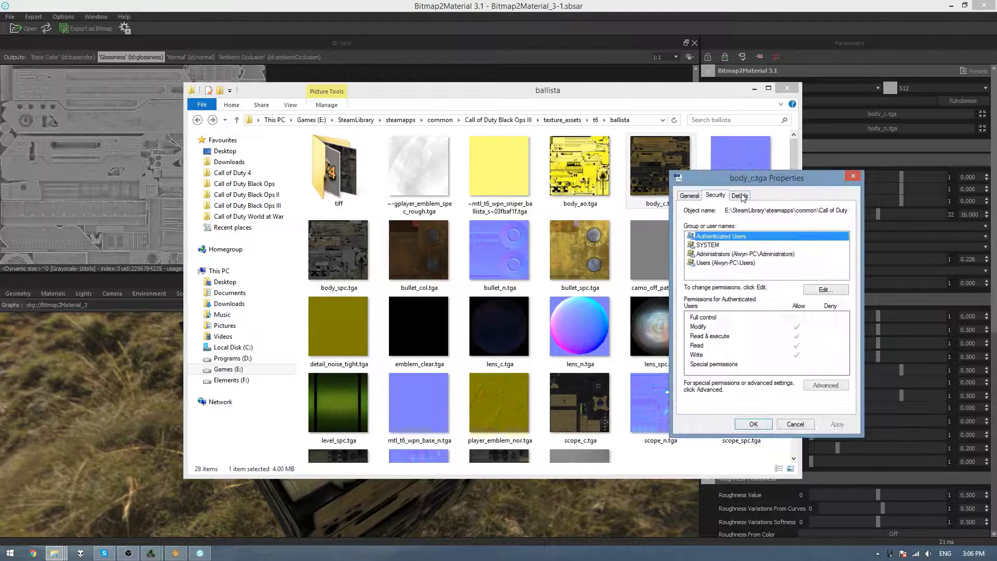
left_click(743, 196)
left_click(852, 177)
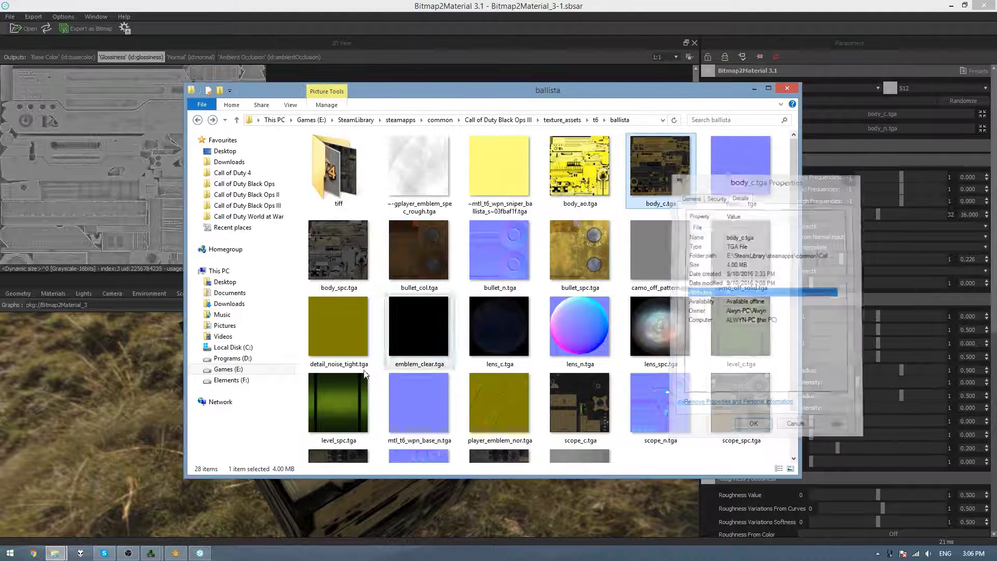
- Open body_c.tga in Photoshop and confirm its Image Size is 1024 × 1024 pixels
double_click(661, 175)
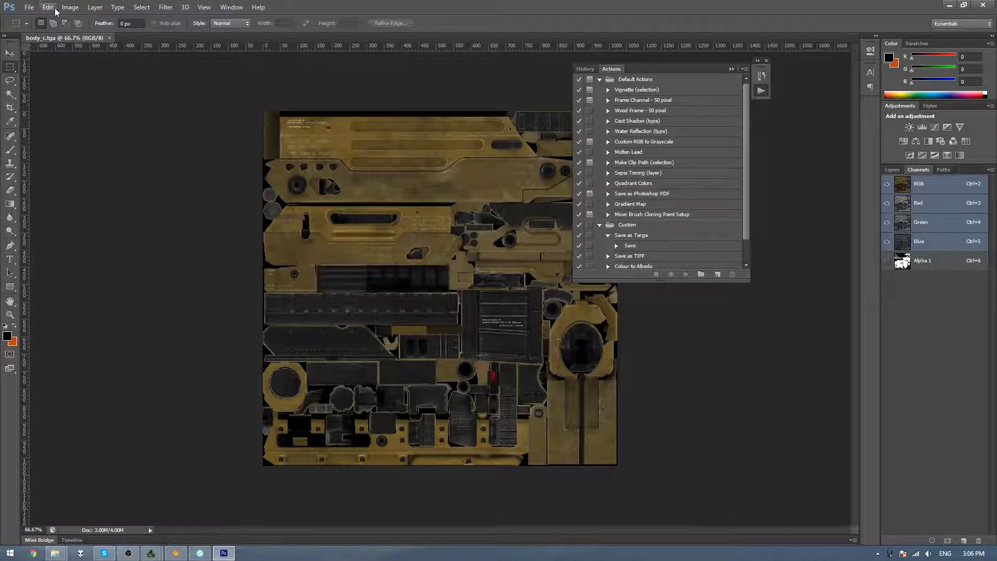
left_click(71, 7)
left_click(84, 82)
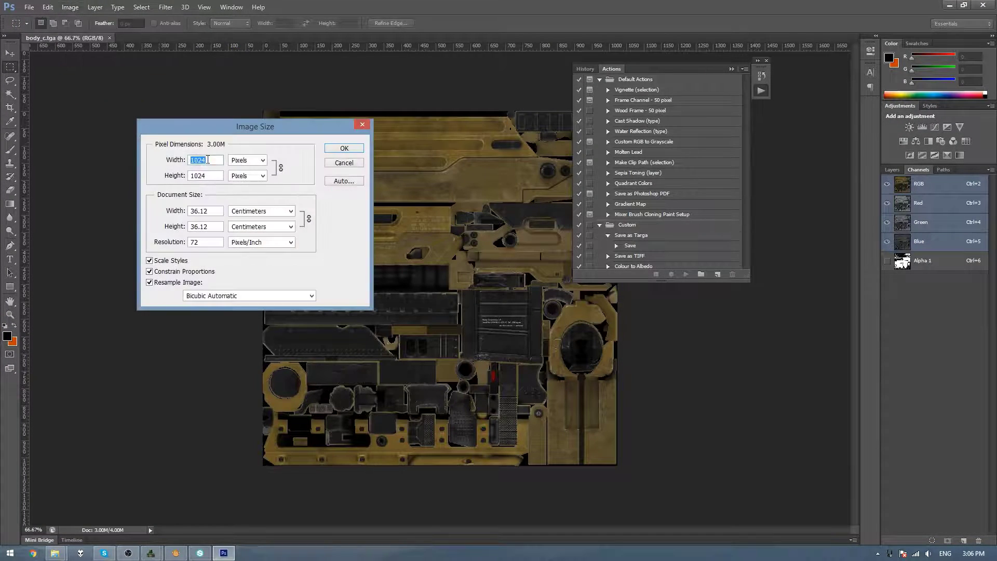
left_click(215, 160)
key("alt+Tab")
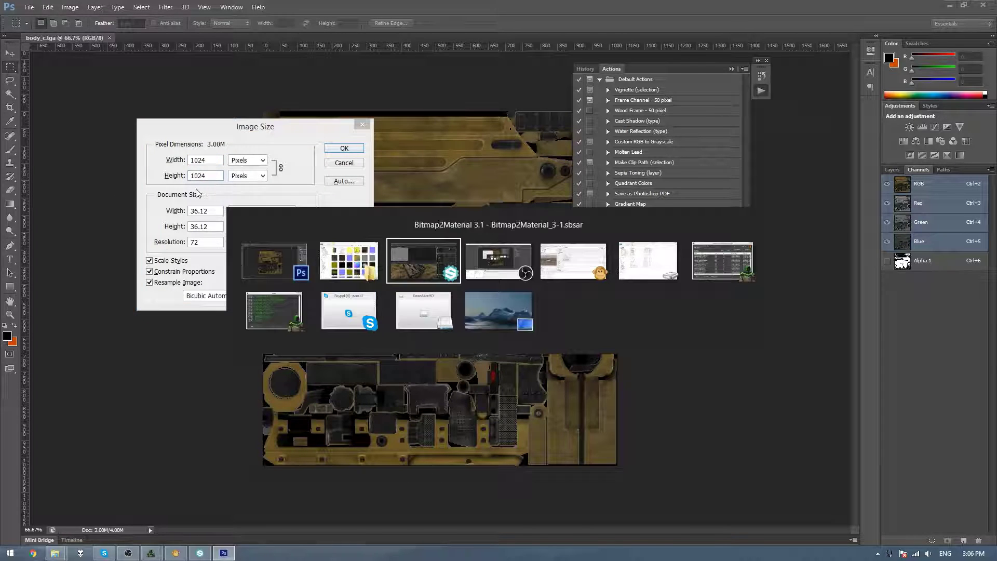
- Set Output Size to 1024 and save the glossiness map as body_g TIFF in the tiff folder
left_click(826, 87)
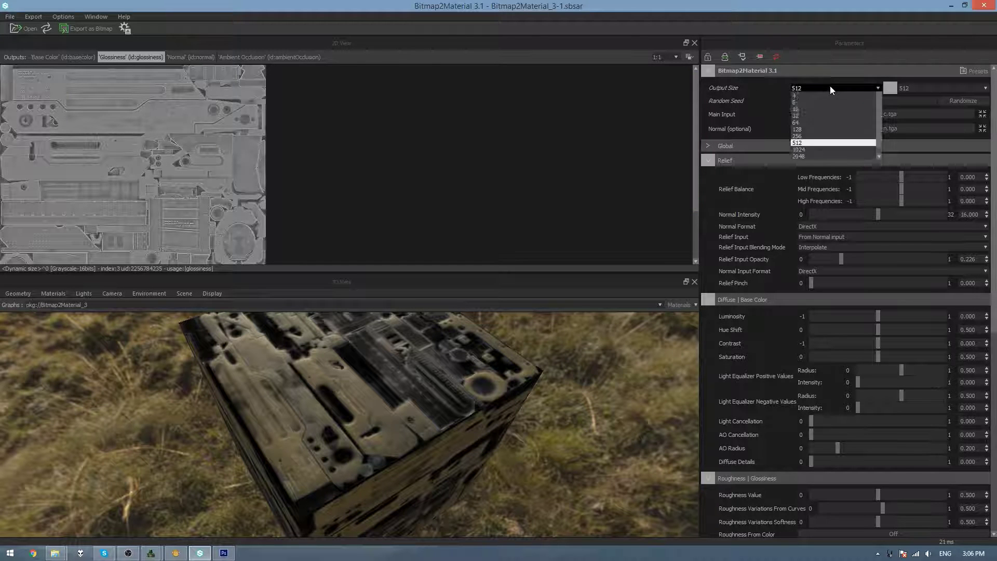
left_click(812, 162)
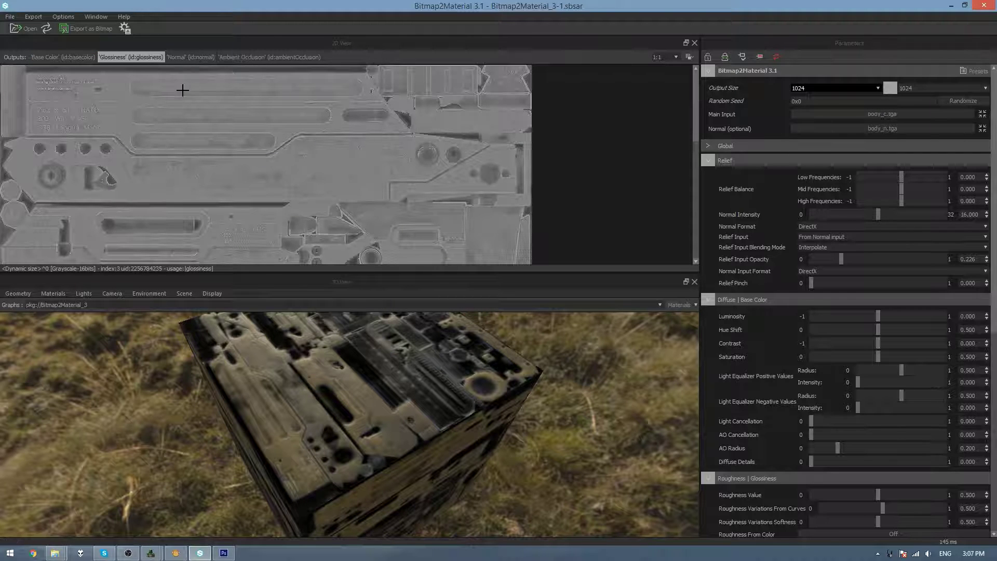
right_click(159, 104)
left_click(191, 147)
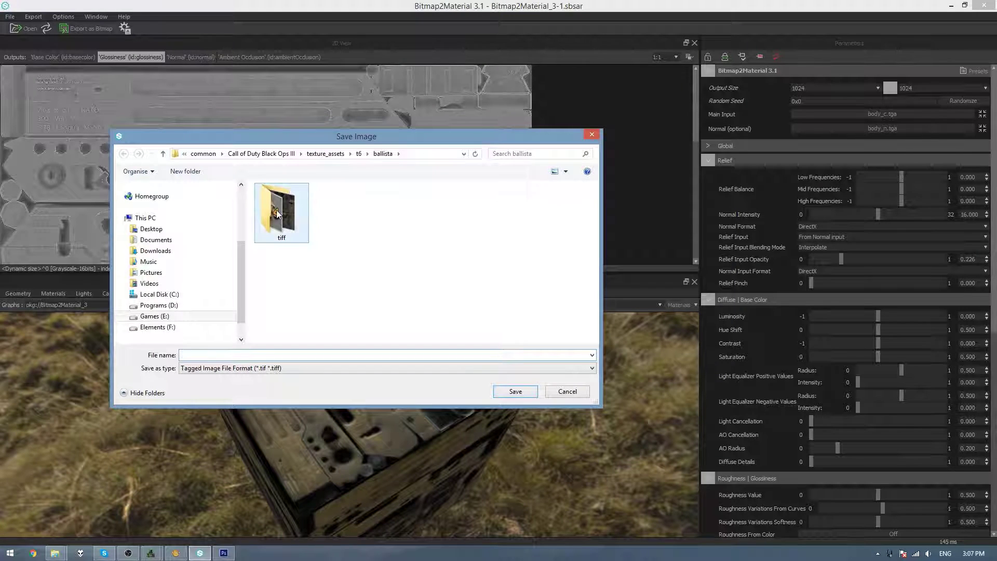
left_click(216, 369)
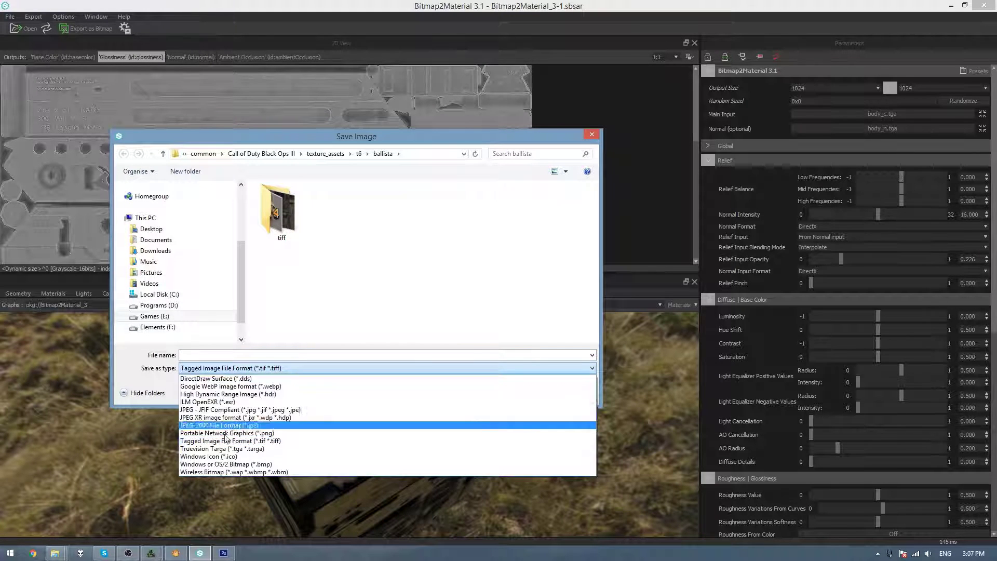
left_click(268, 442)
left_click(224, 356)
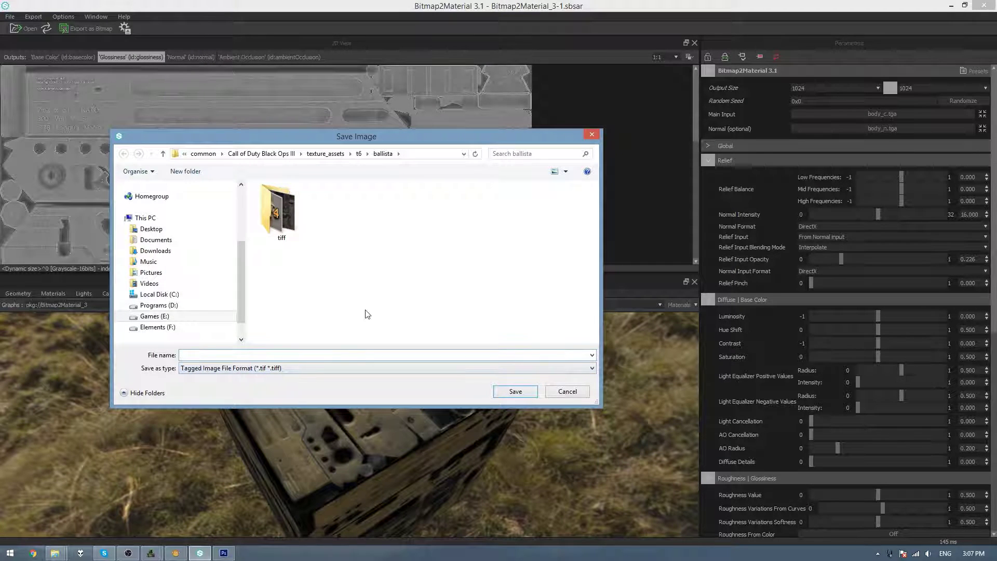
type("body_g")
double_click(278, 210)
left_click(515, 392)
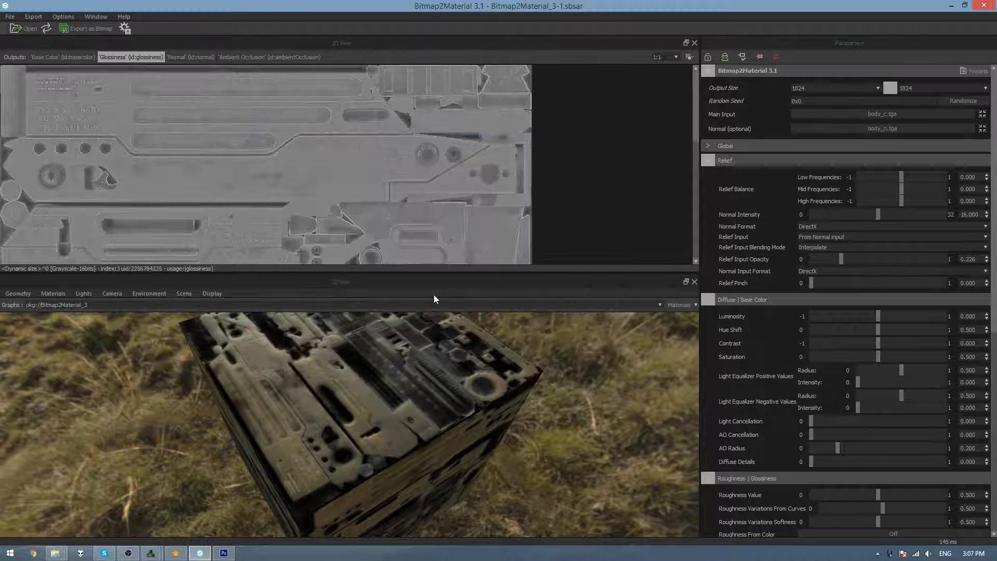
- Save the normal map as body_n.tif, overwriting the existing file
left_click(191, 57)
right_click(184, 117)
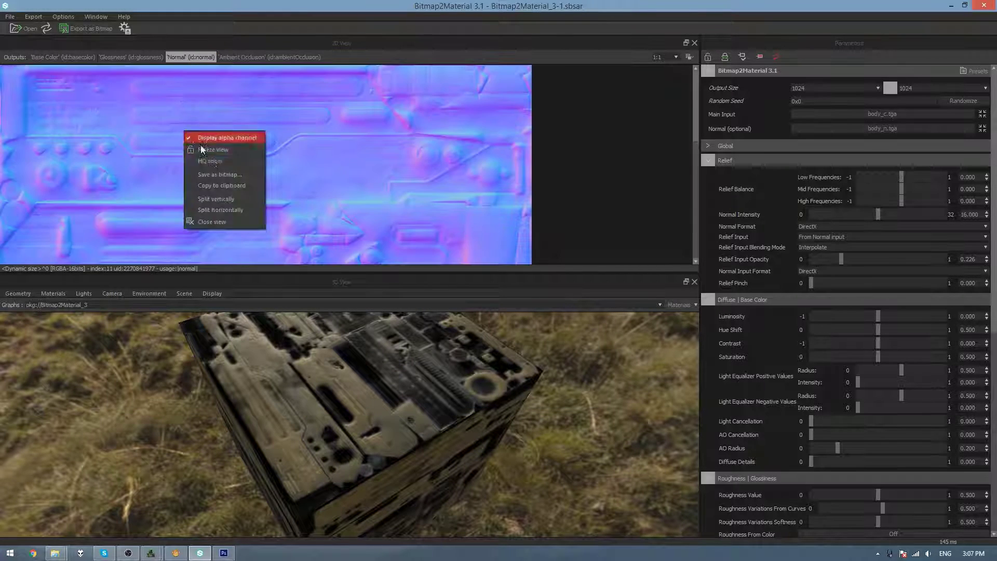
left_click(223, 177)
type("body_n")
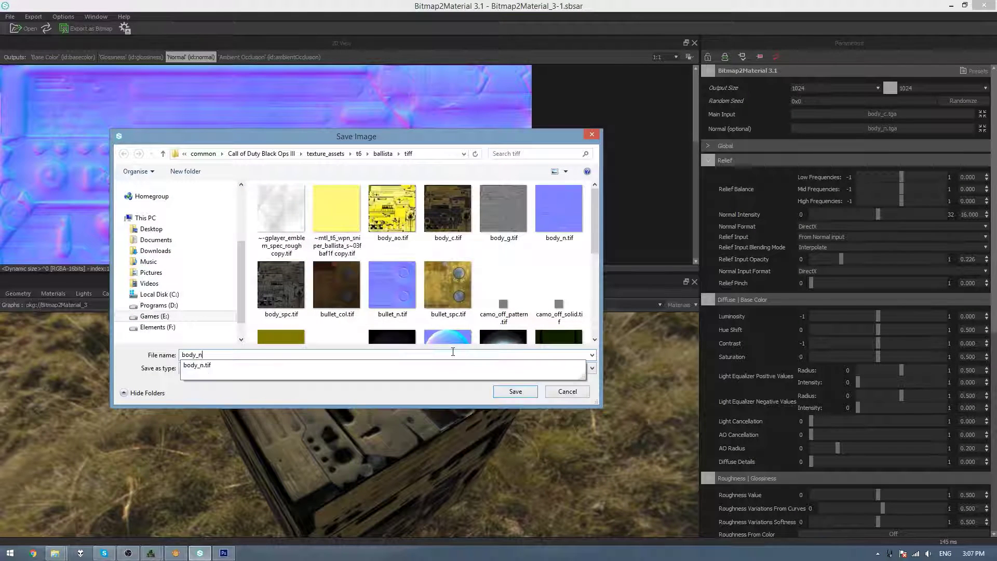
key("Down")
key("Return")
key("Left")
key("Return")
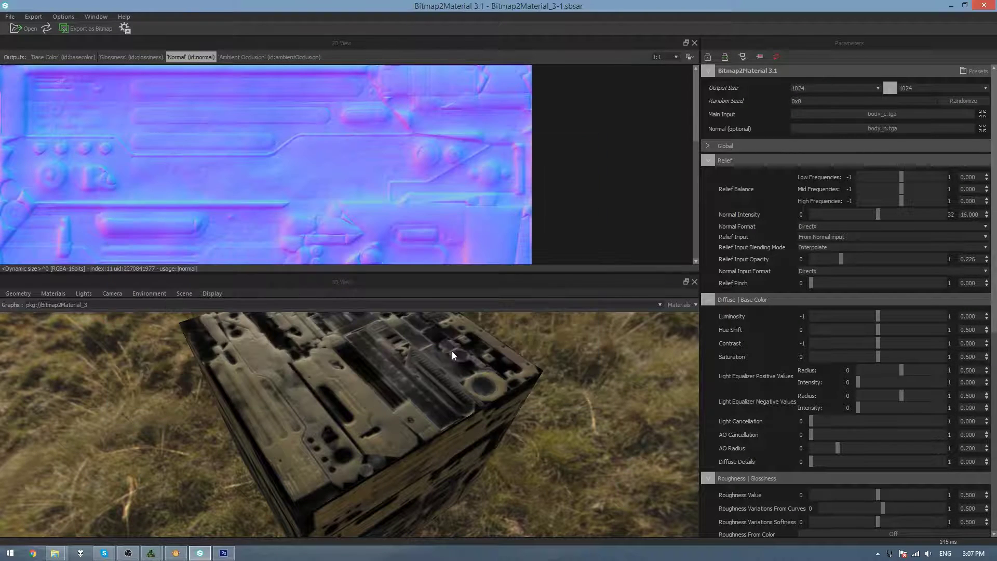
- Save the AO map as body_ao.tif, overwriting the existing file
left_click(261, 57)
right_click(190, 147)
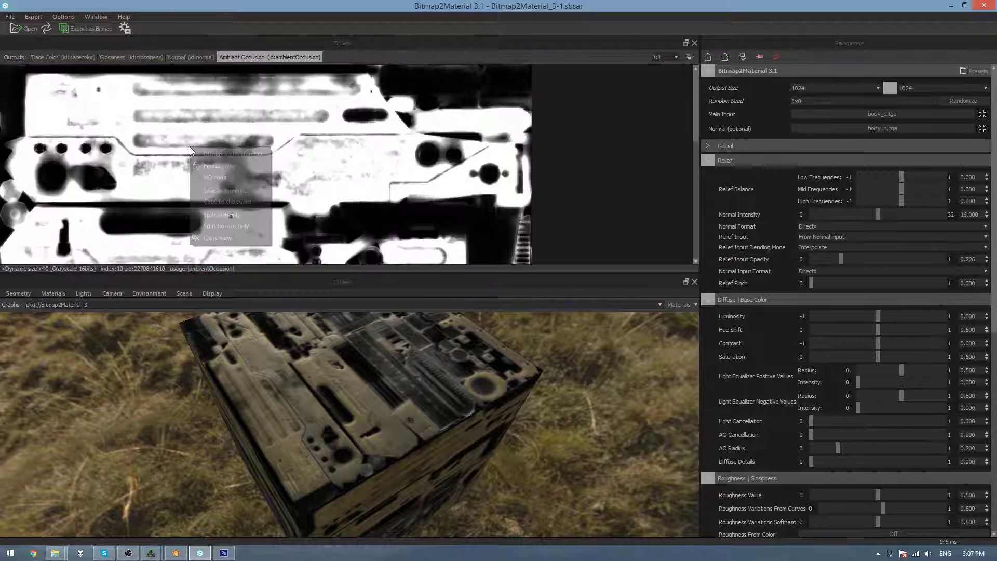
left_click(234, 193)
type("body_ao")
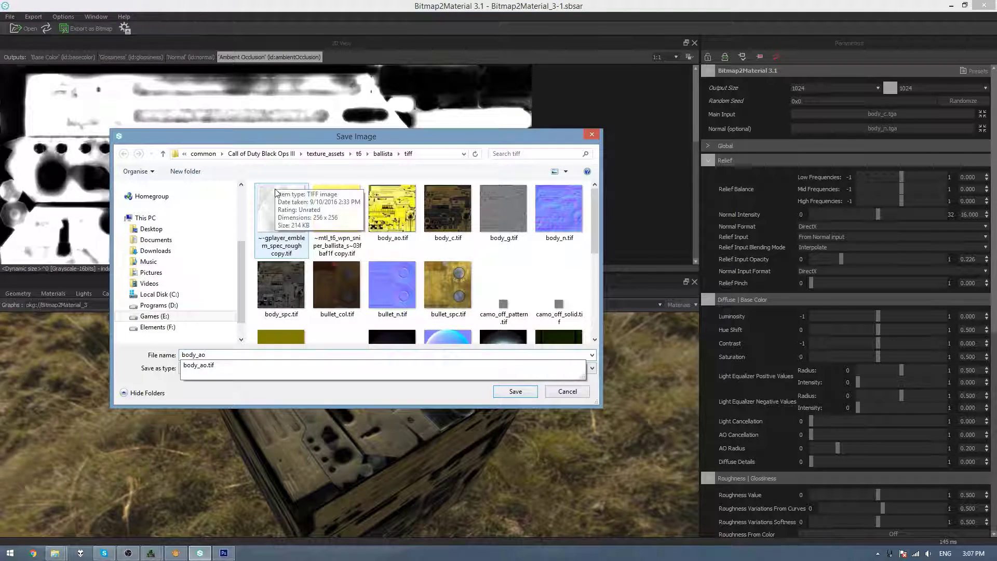
key("Return")
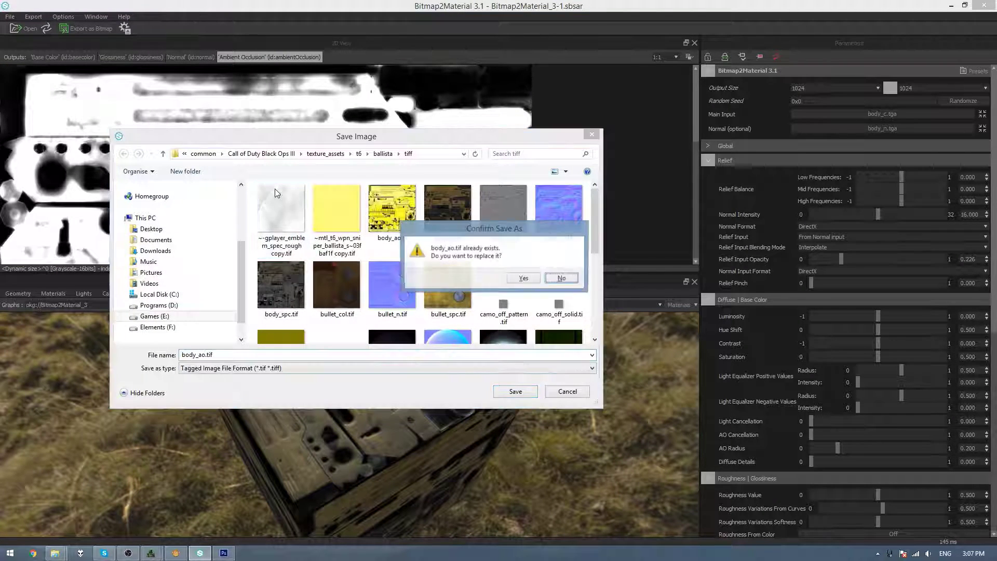
key("Left")
key("Return")
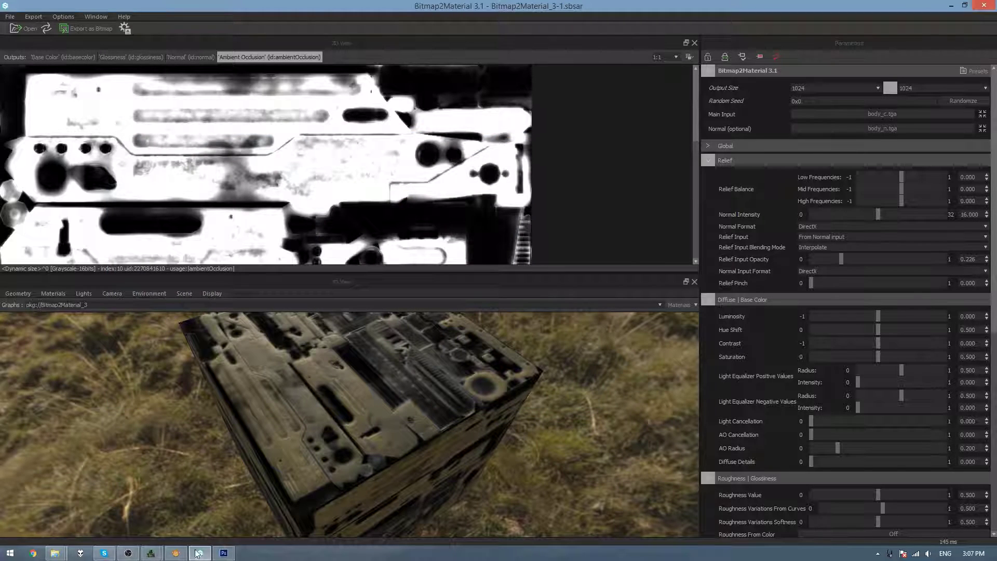
left_click(175, 553)
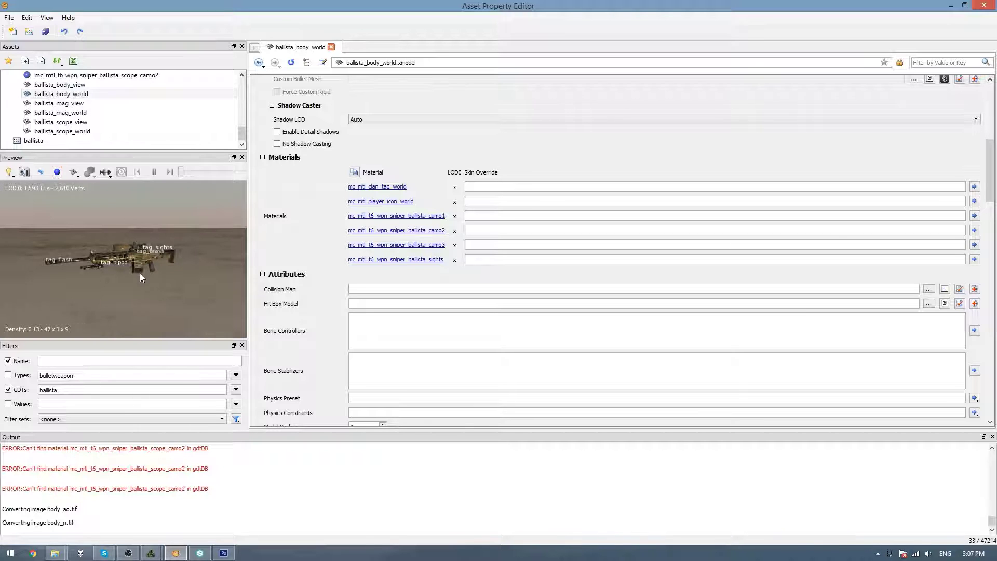
- Zoom in and rotate the ballista in the Preview, then open the mc_mtl_t6_wpn_sniper_ballista_camo1 material
right_click(138, 262)
left_click(129, 264)
scroll(133, 265, "up", 2)
scroll(133, 265, "up", 5)
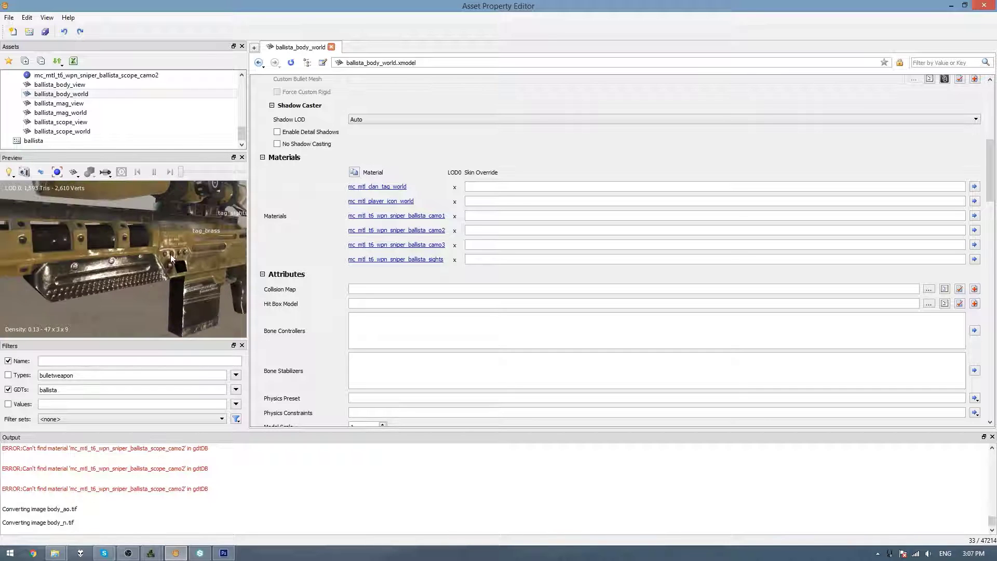
left_click_drag(170, 254, 236, 295)
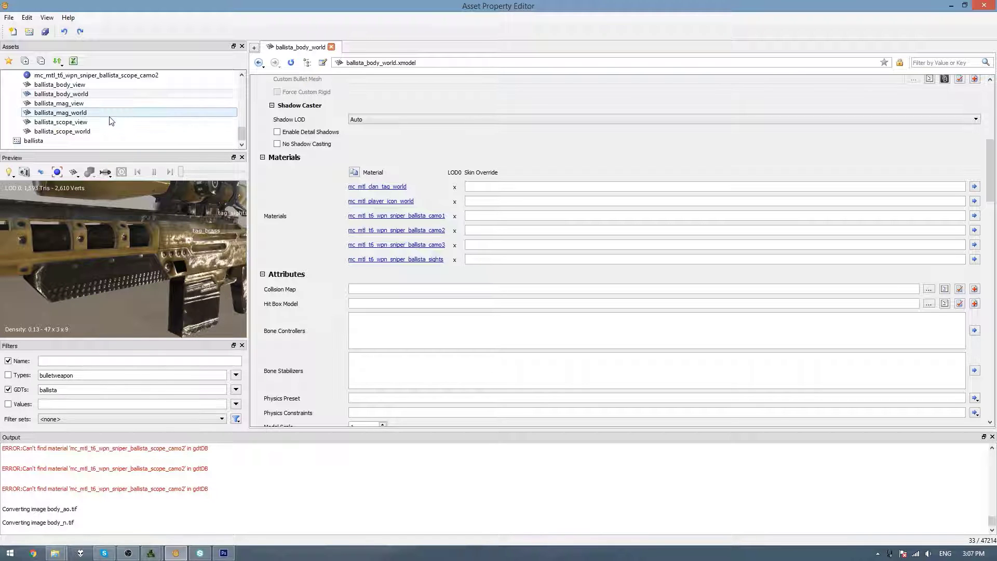
scroll(130, 111, "up", 4)
double_click(138, 131)
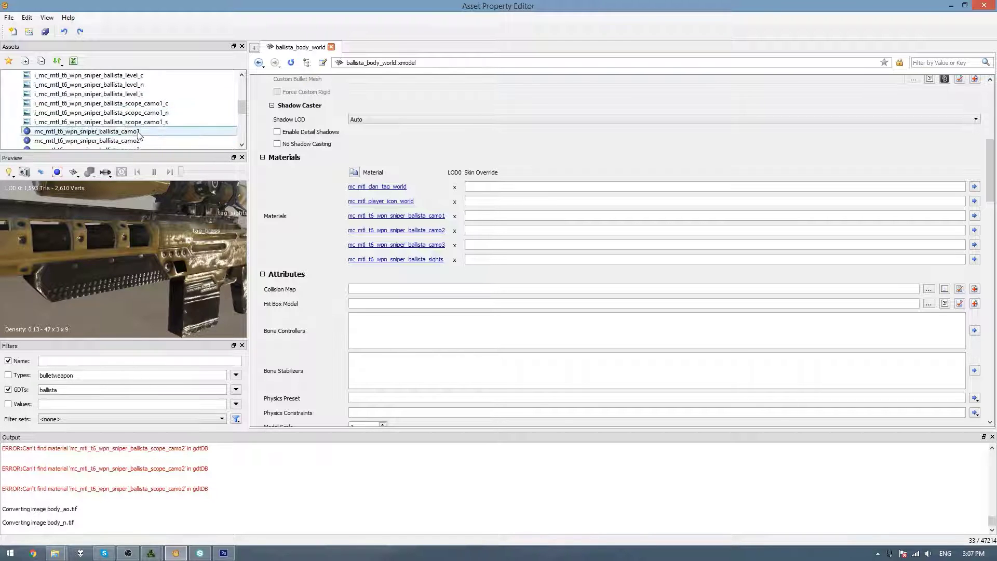
scroll(435, 309, "down", 3)
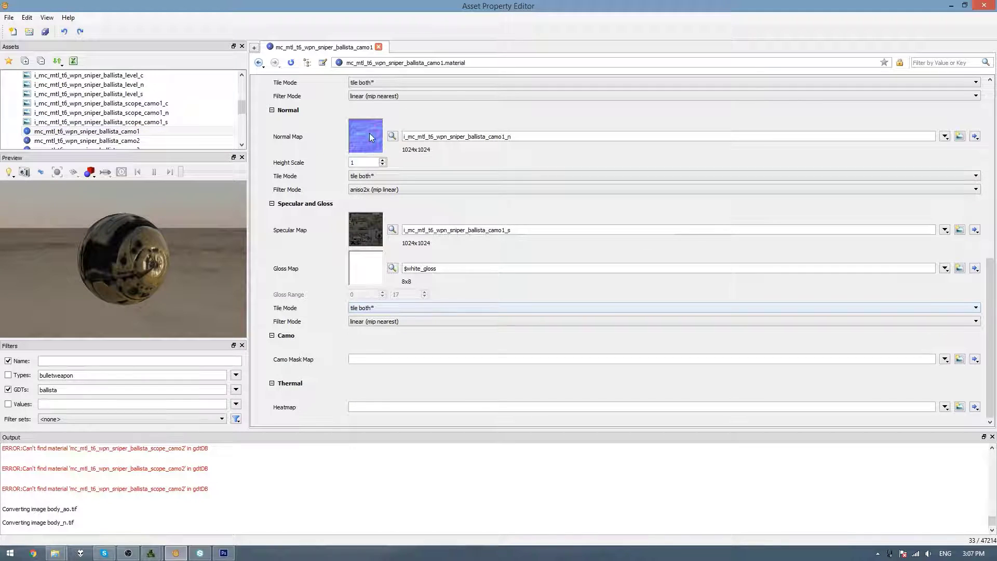
double_click(367, 164)
type("0.6")
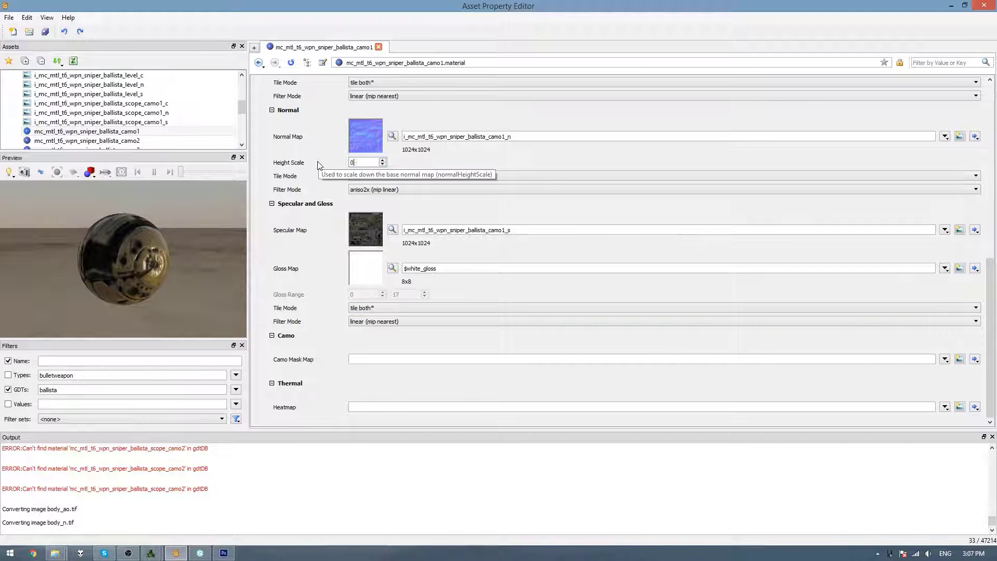
key("Return")
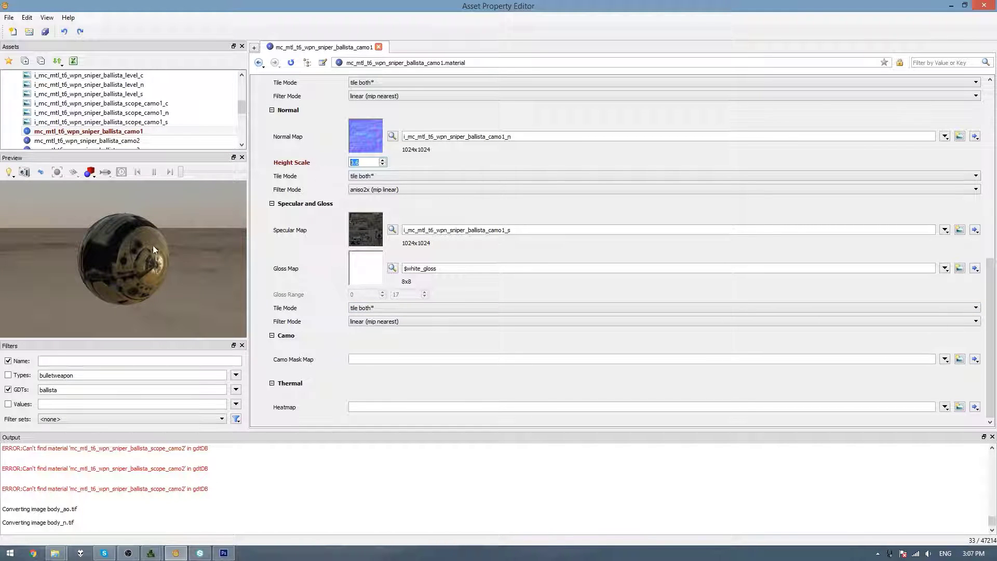
left_click_drag(130, 242, 124, 211)
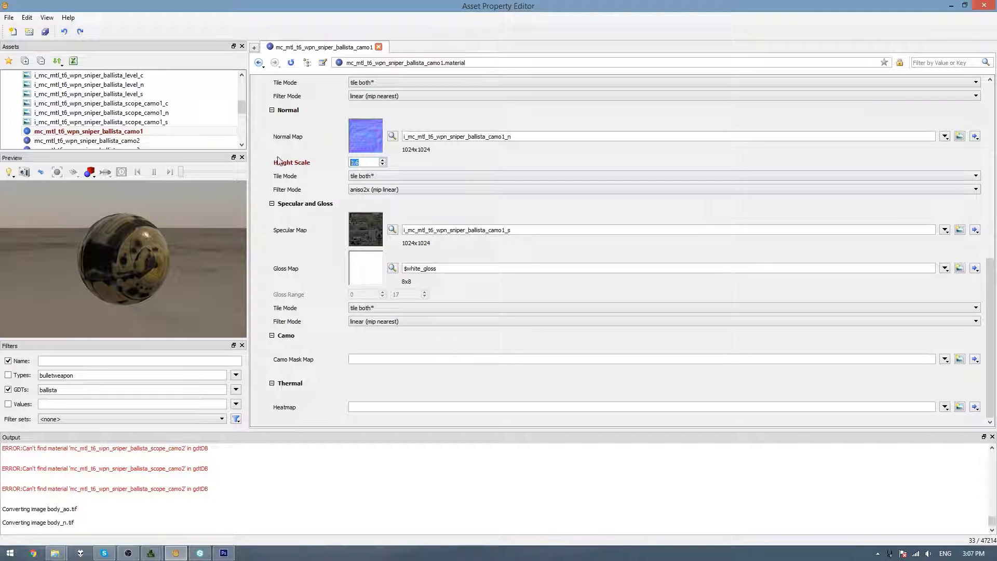
key("ctrl+z")
mouse_move(142, 234)
left_mouse_down()
mouse_move(134, 241)
mouse_move(145, 244)
mouse_move(148, 231)
left_mouse_up()
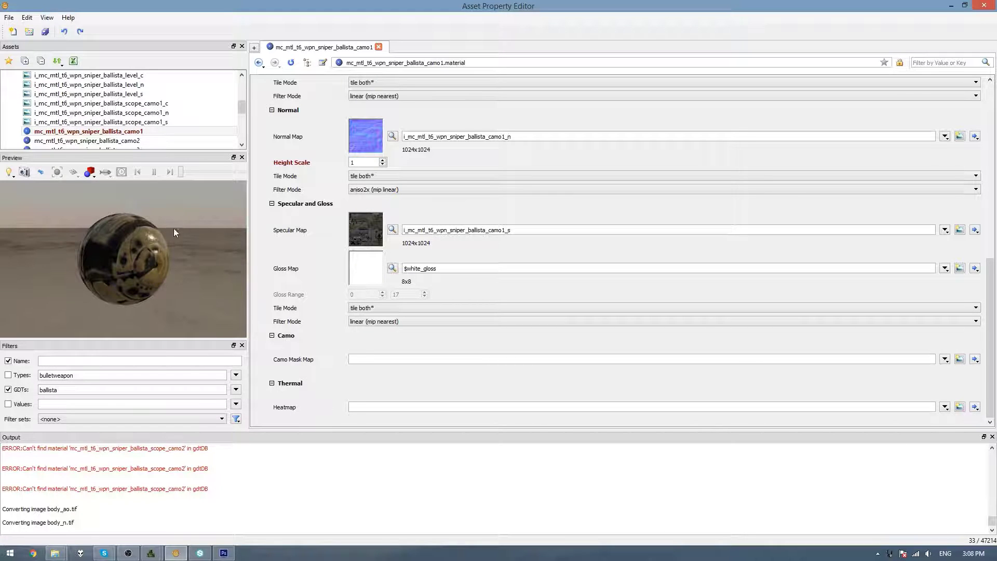
scroll(153, 90, "down", 5)
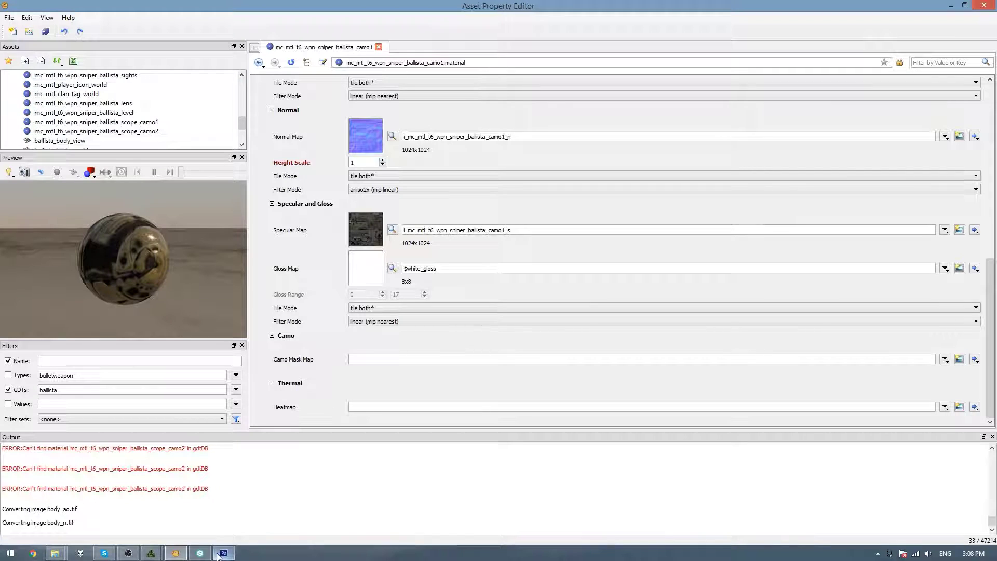
- Return to the Bitmap2Material window showing the Ambient Occlusion map and textured preview cube
mouse_move(199, 553)
left_click(198, 506)
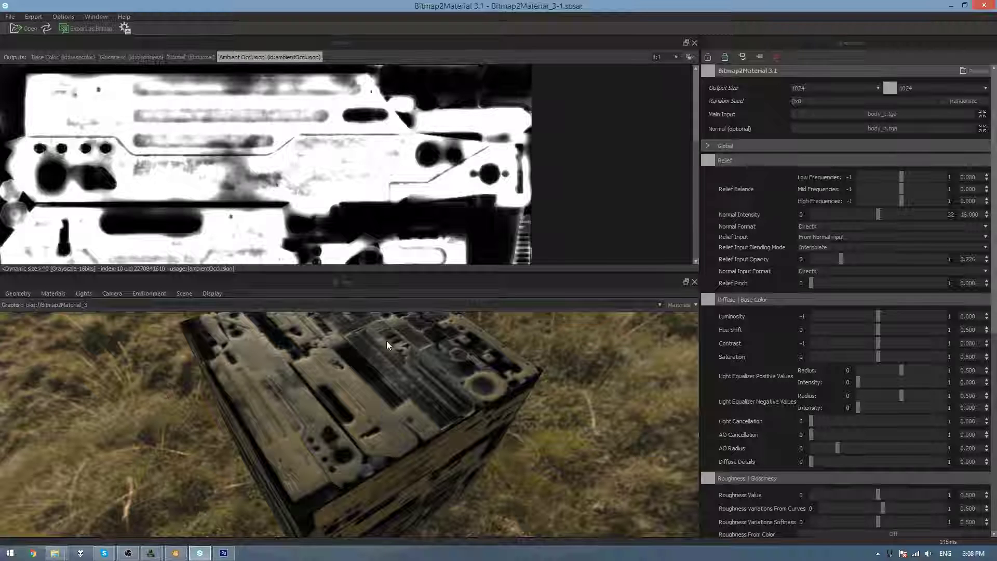